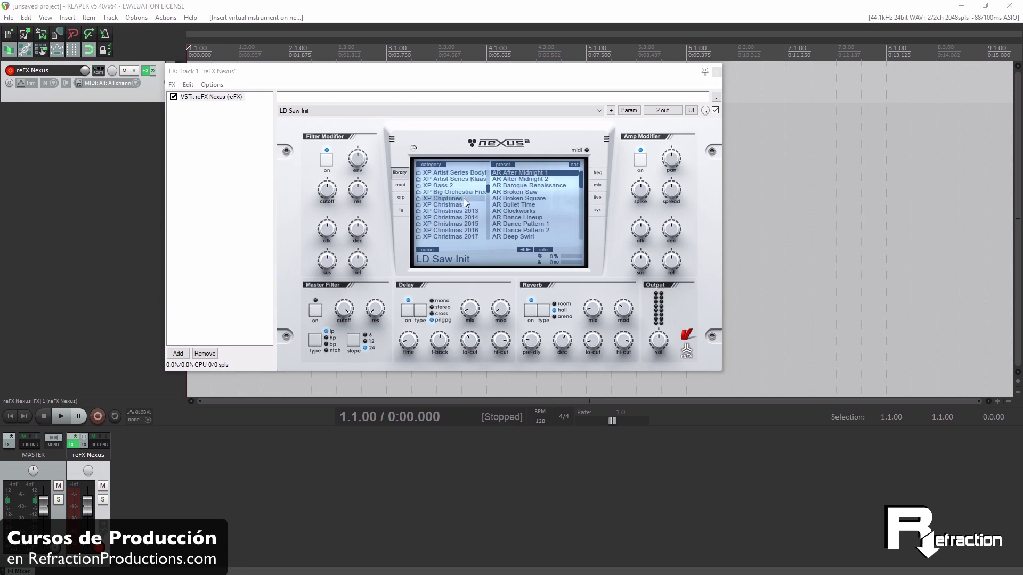
Load the SQ Hard Drop 1 preset from the XP EDM 3 category in Nexus
scroll(465, 198, "down", 5)
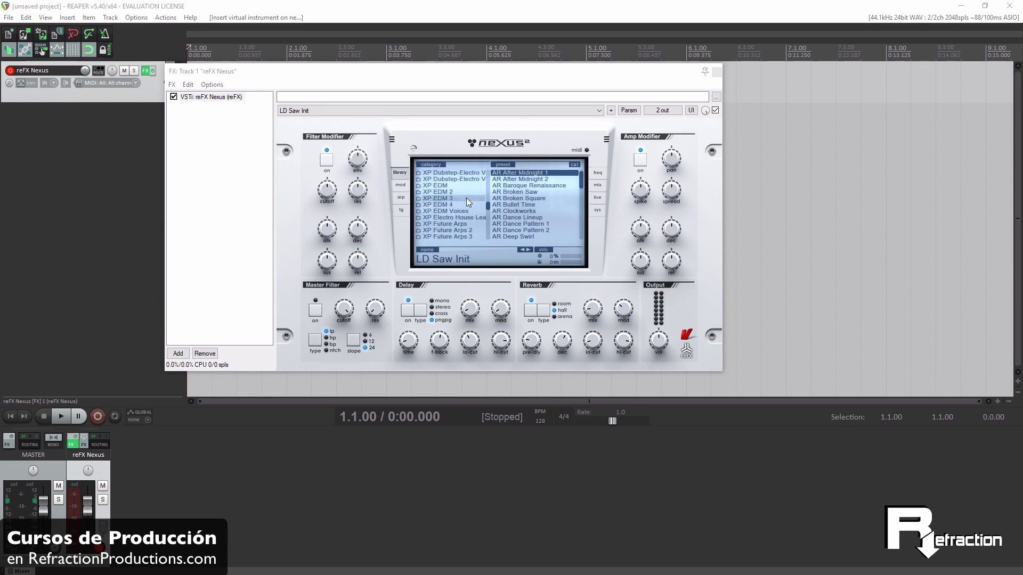
left_click(467, 199)
scroll(532, 194, "down", 5)
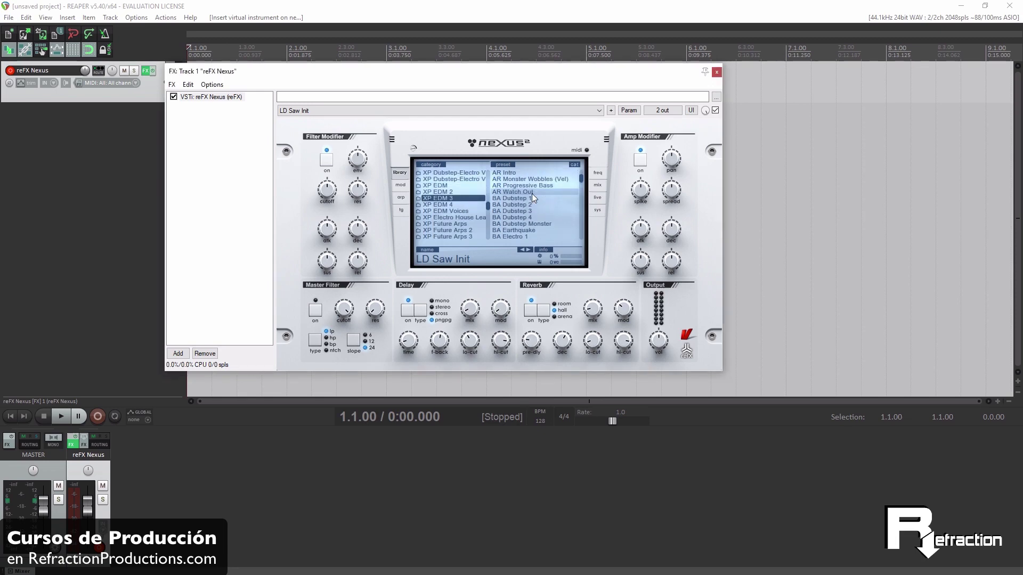
scroll(531, 194, "down", 10)
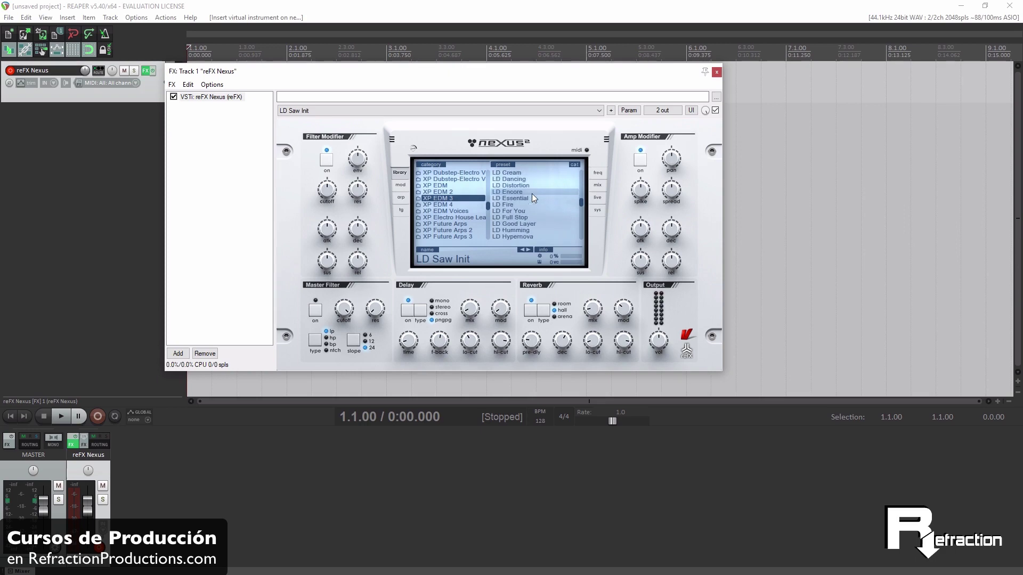
scroll(532, 193, "down", 4)
left_click(527, 194)
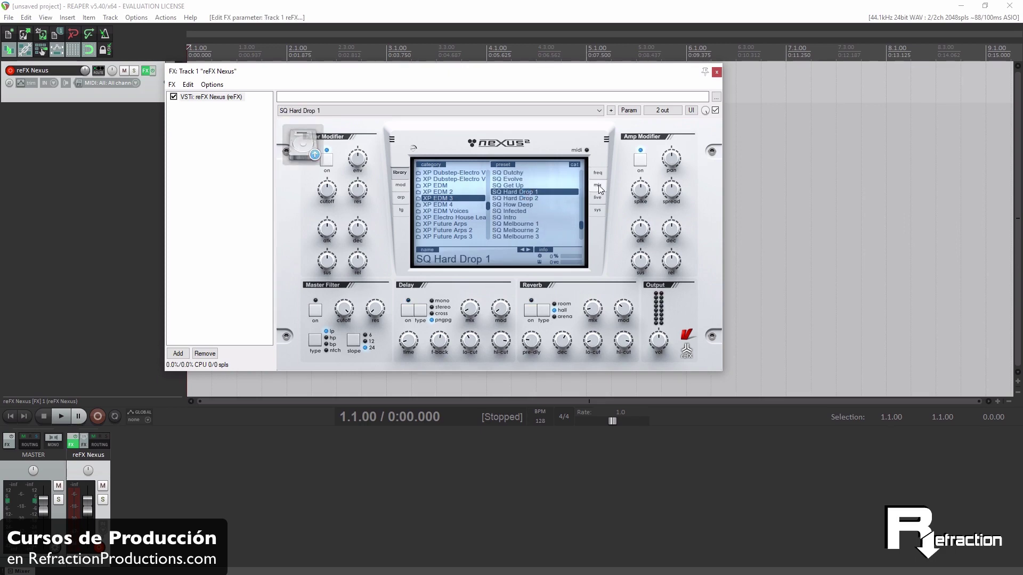
Turn off layers 2 through 7 of SQ Hard Drop 1, keeping only layer 1 on, and close the plugin window
left_click(598, 185)
left_click(516, 165)
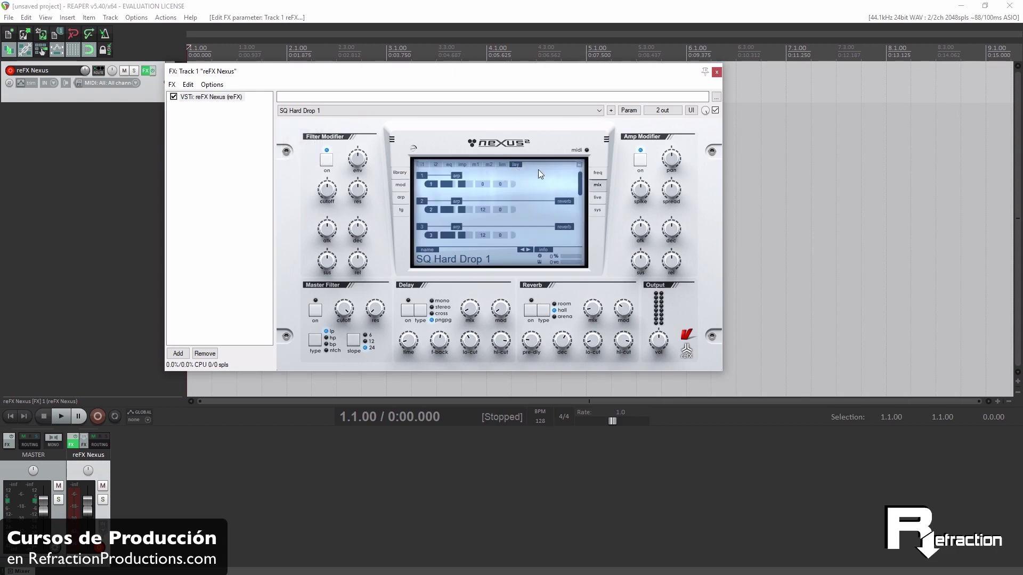
left_click(421, 202)
left_click(421, 226)
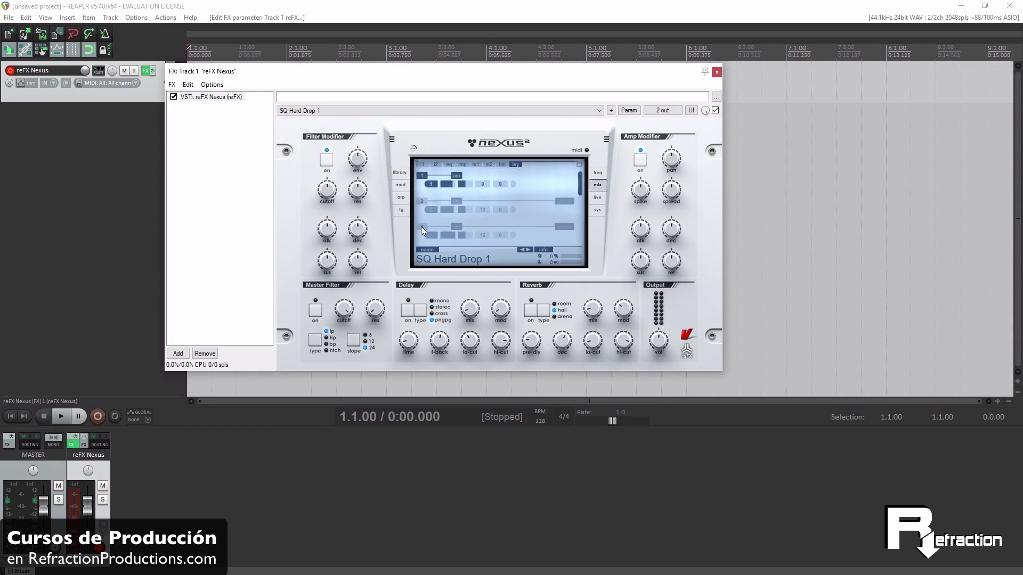
scroll(462, 216, "down", 1)
scroll(424, 239, "down", 2)
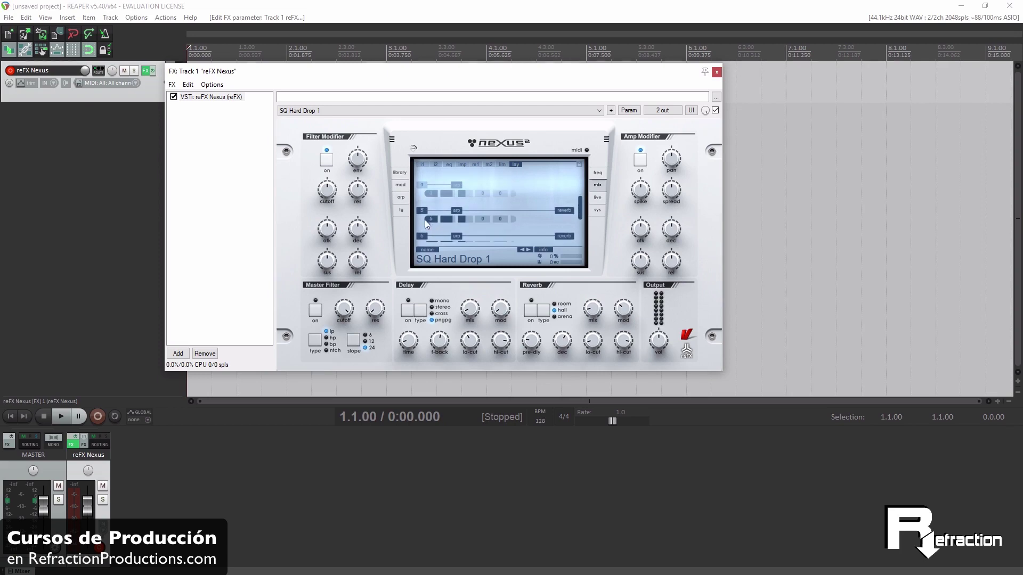
left_click(422, 213)
left_click(423, 237)
scroll(423, 237, "down", 2)
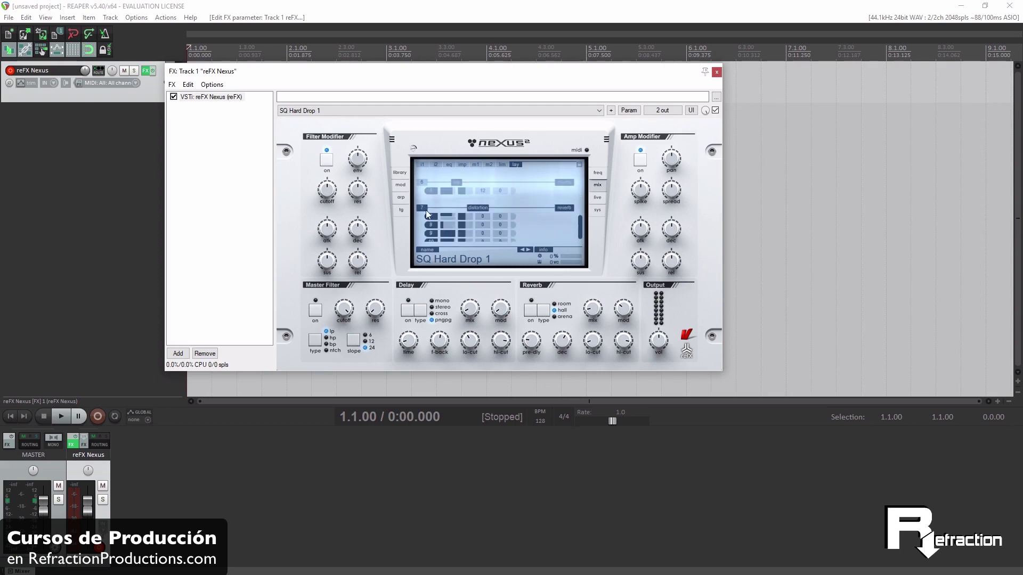
left_click(423, 208)
scroll(452, 219, "down", 1)
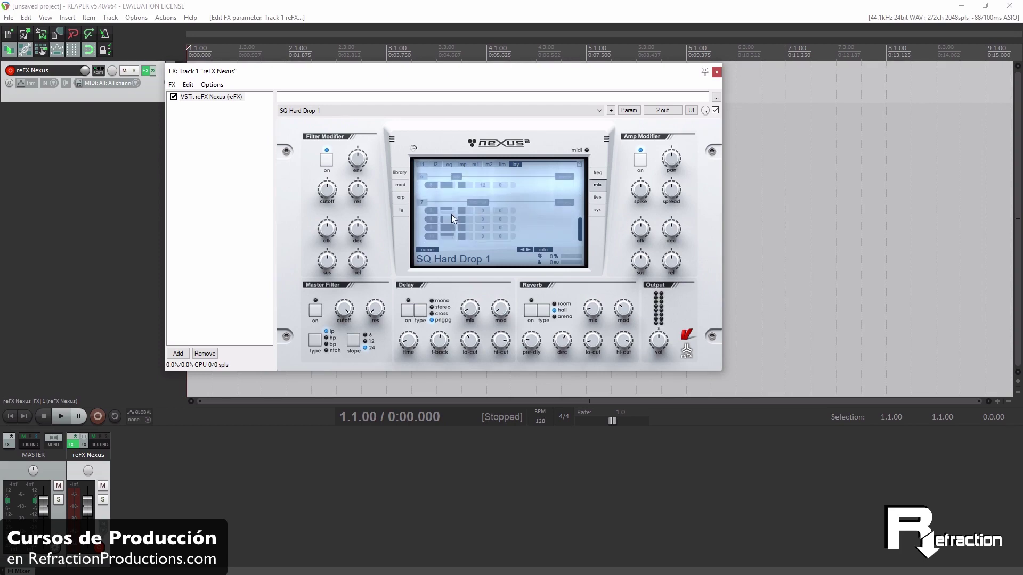
left_click(717, 71)
Duplicate the Nexus track and, in the copy's layer mixer, turn on layer 2 in place of layer 1
right_click(110, 95)
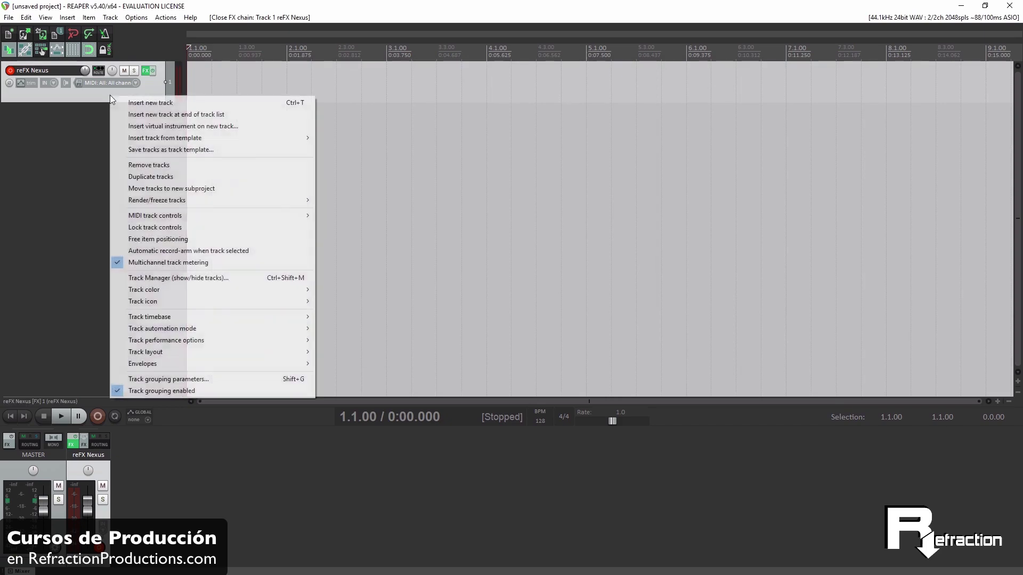
left_click(145, 177)
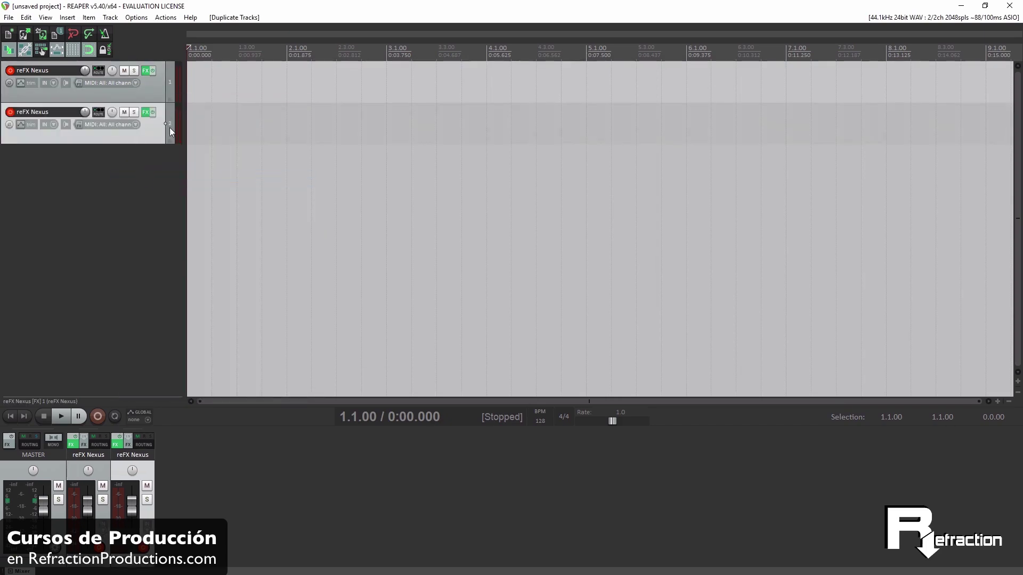
left_click(143, 114)
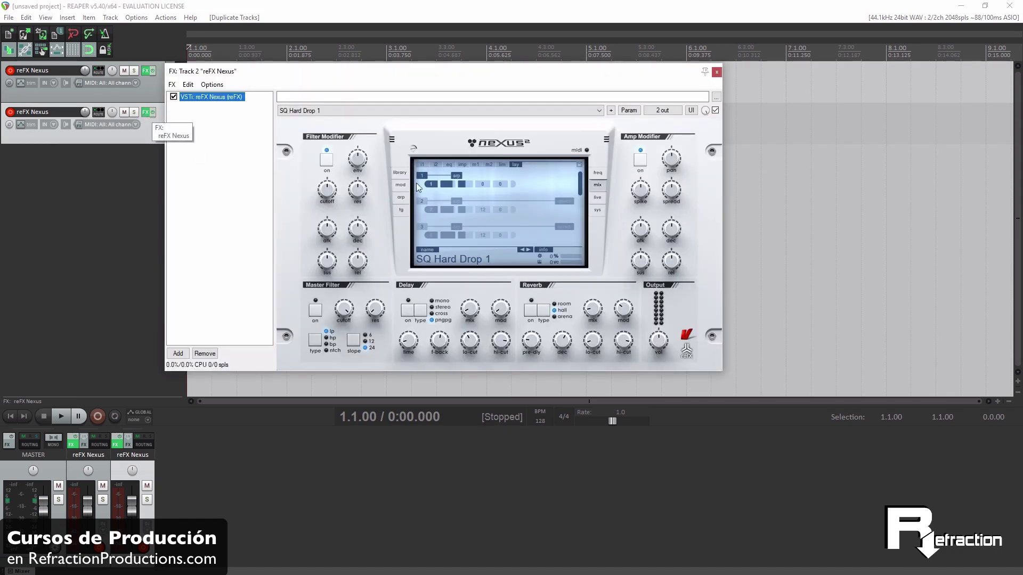
left_click(424, 201)
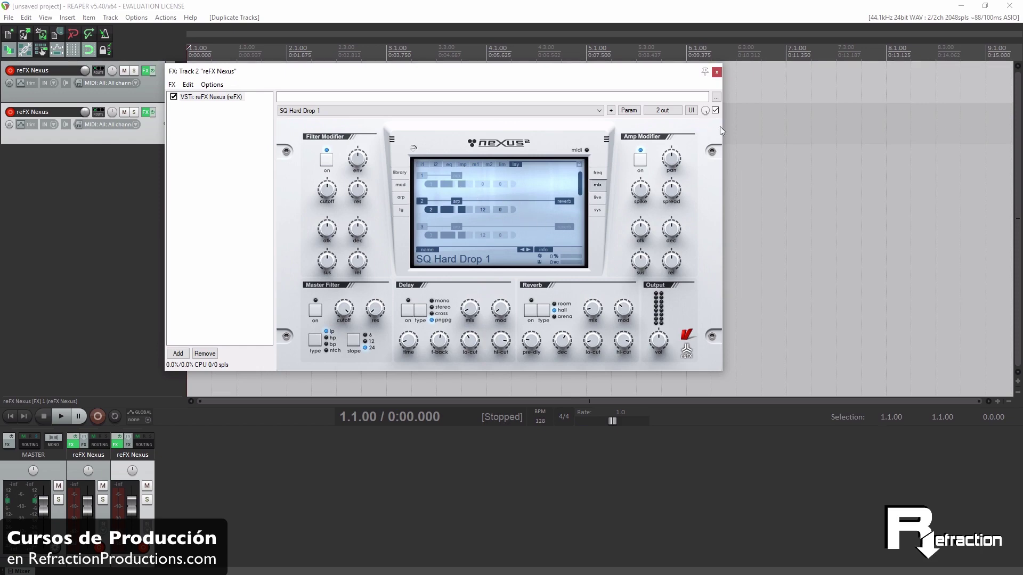
left_click(717, 71)
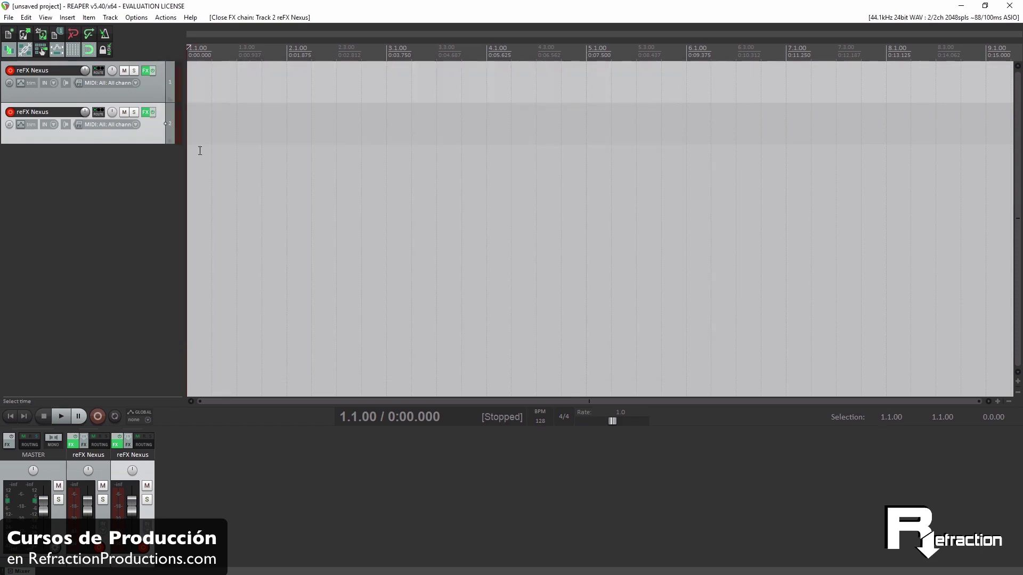
Enlarge the track heights and duplicate the second Nexus track
scroll(210, 159, "up", 4)
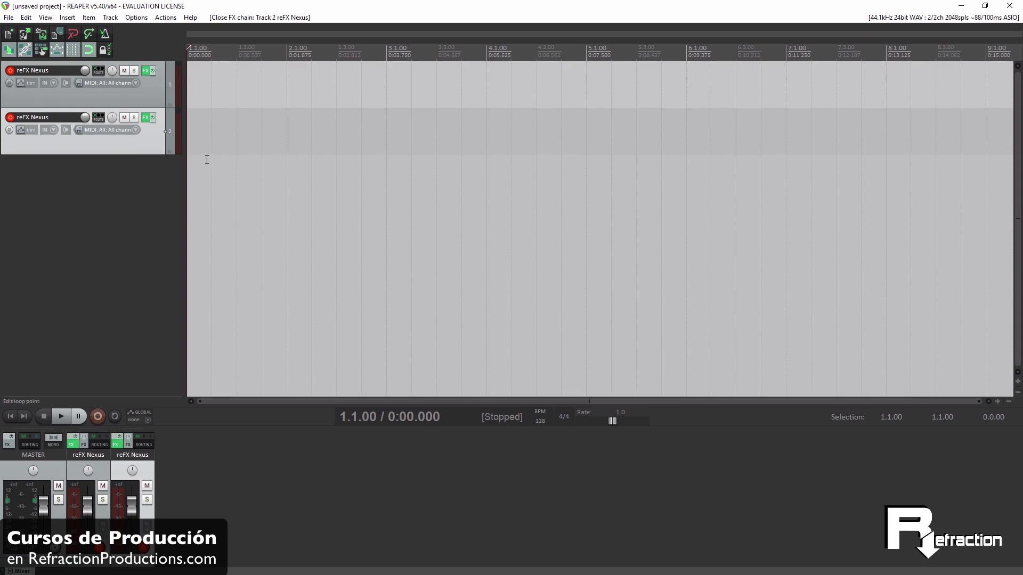
scroll(209, 163, "down", 1)
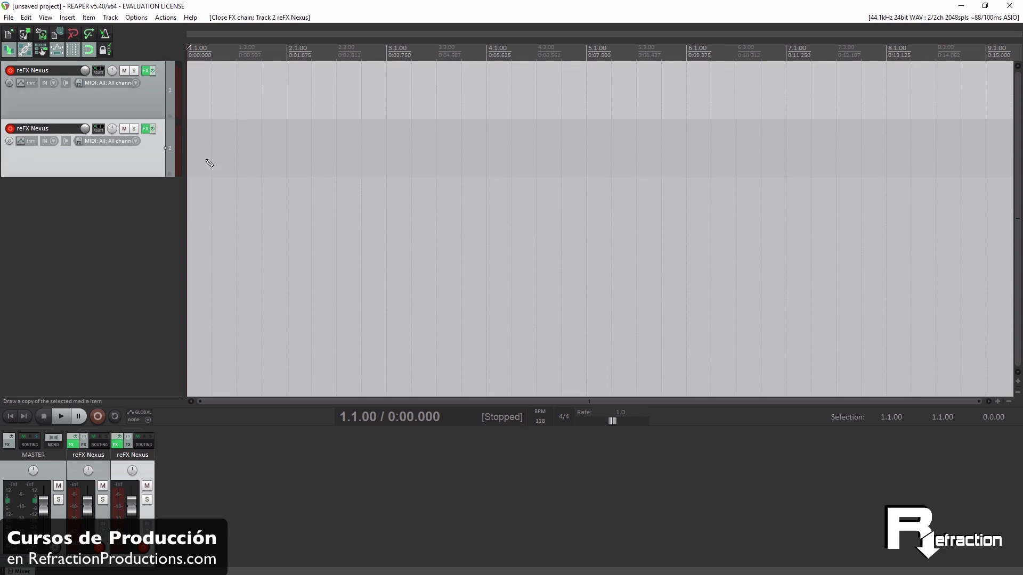
right_click(145, 161)
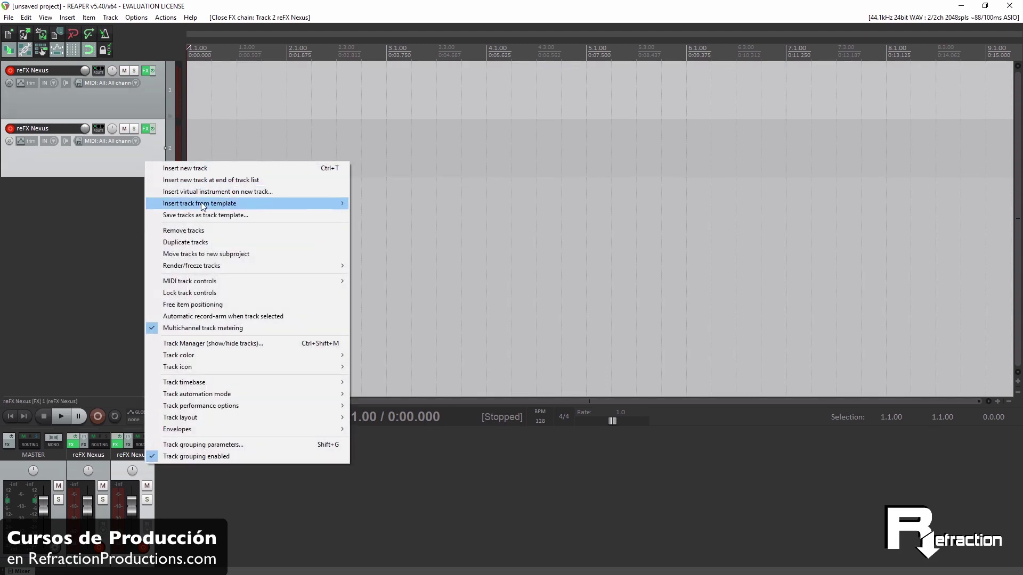
left_click(184, 242)
Load the AR Cannonball preset from an XP Dubstep-Electro category on track 3 and check its arpeggiator settings
left_click(402, 175)
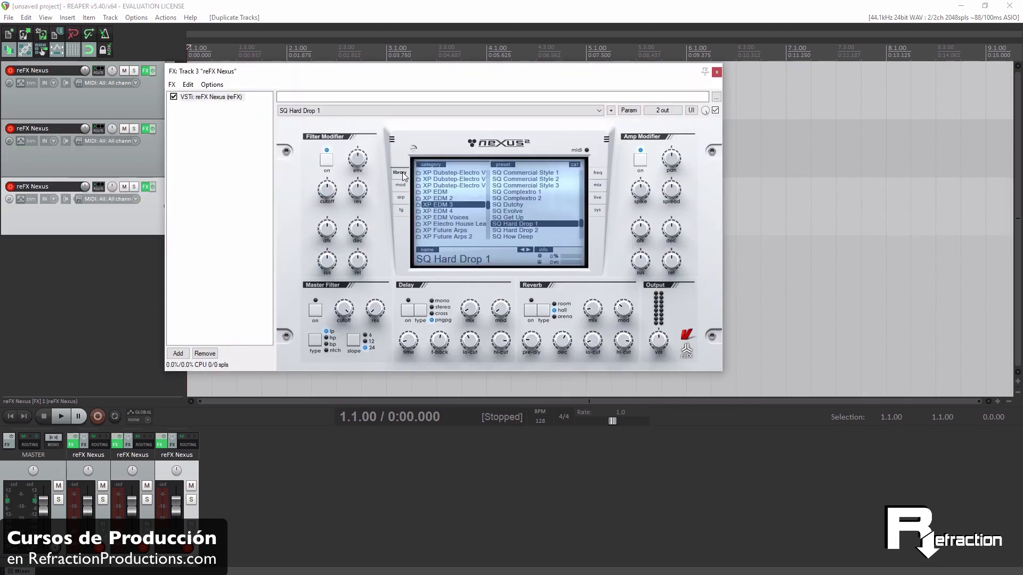
scroll(467, 210, "up", 2)
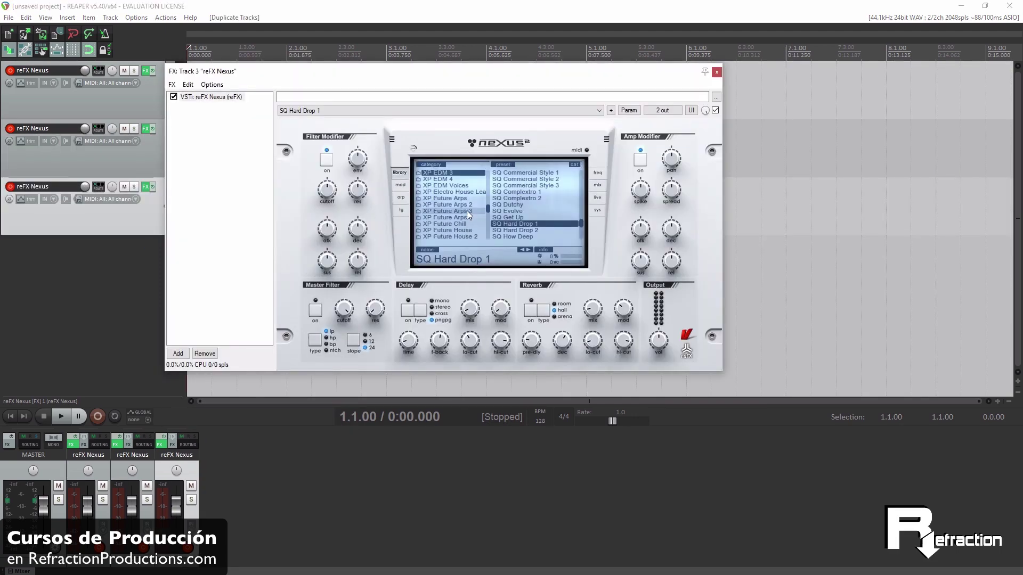
scroll(468, 210, "up", 3)
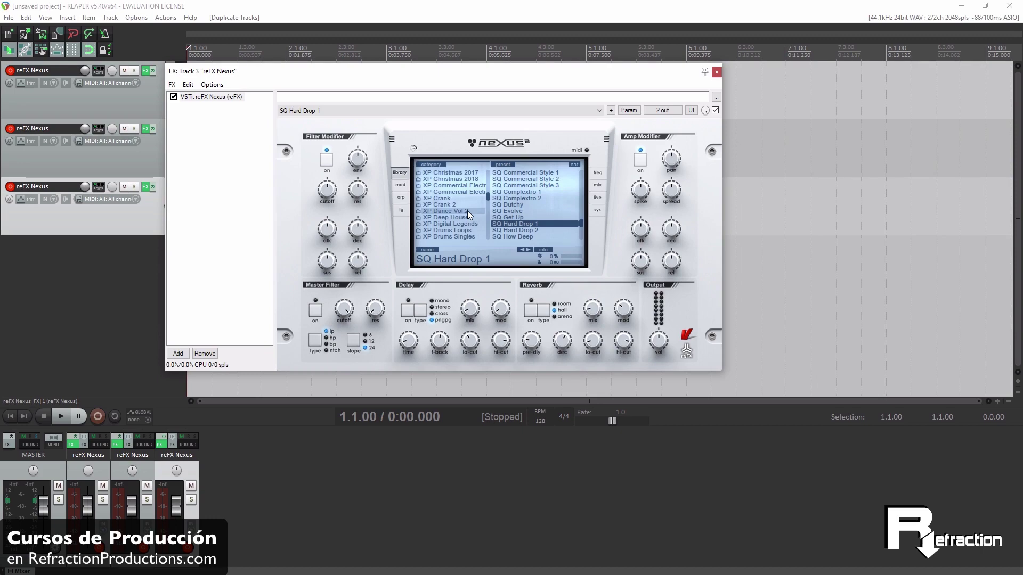
scroll(468, 212, "down", 3)
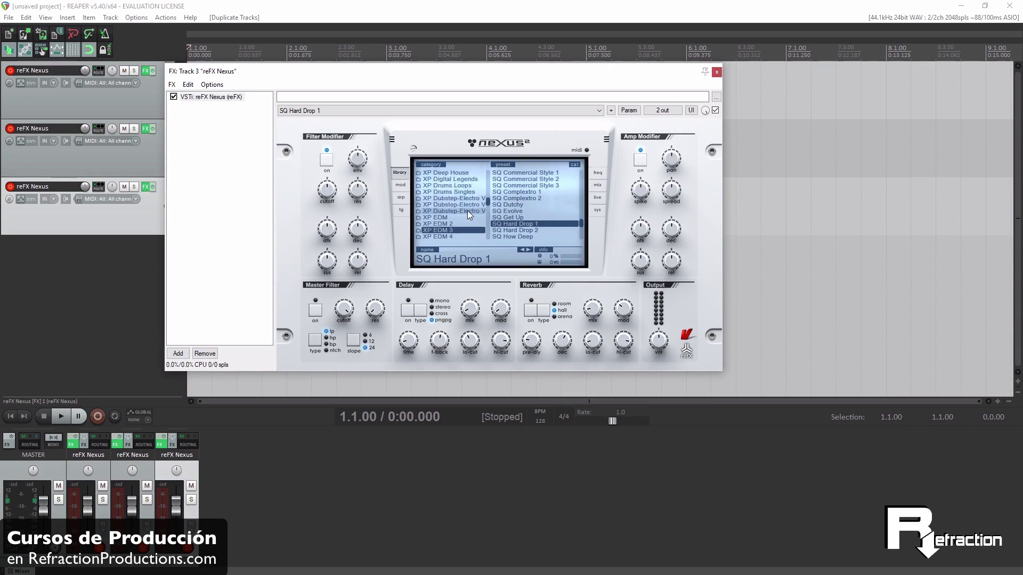
left_click(469, 205)
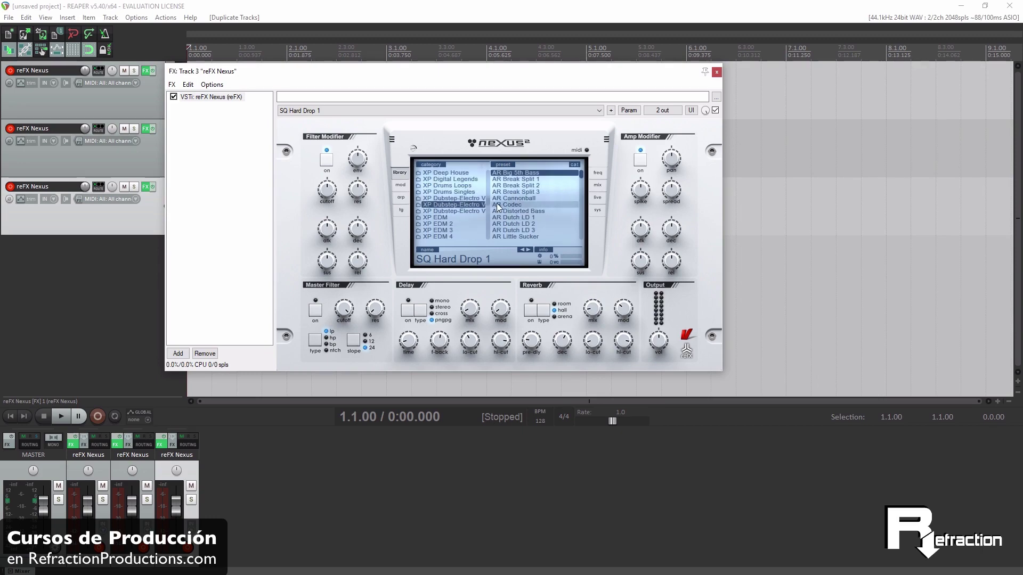
left_click(513, 199)
left_click(402, 197)
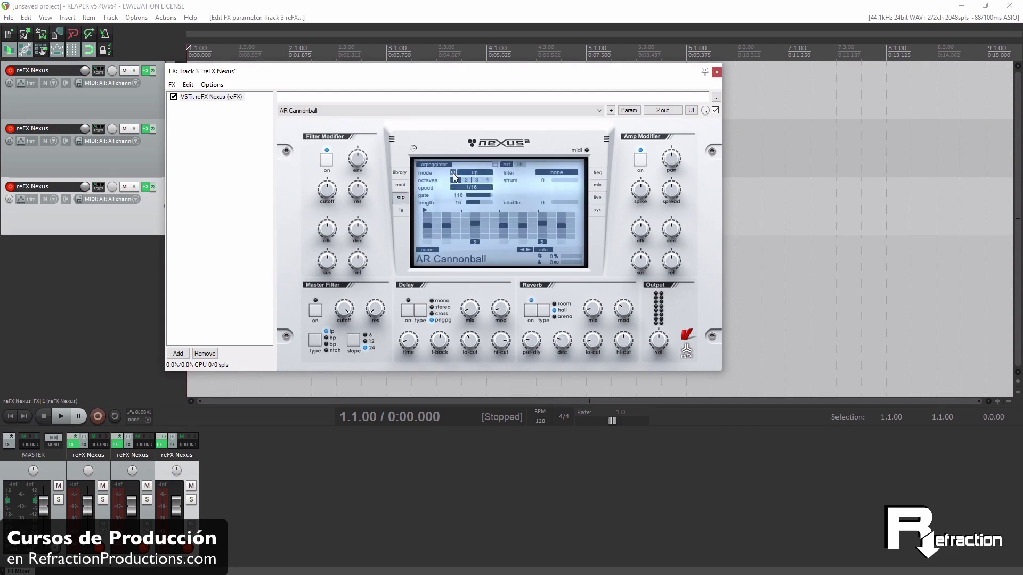
left_click(399, 172)
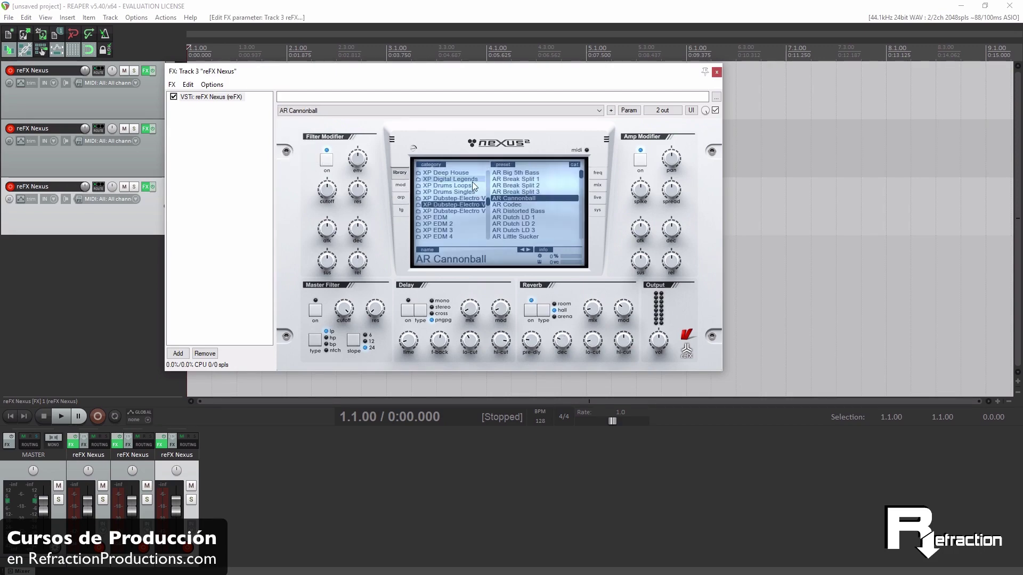
Duplicate the third Nexus track
right_click(130, 298)
key("Escape")
key("ctrl+shift+d")
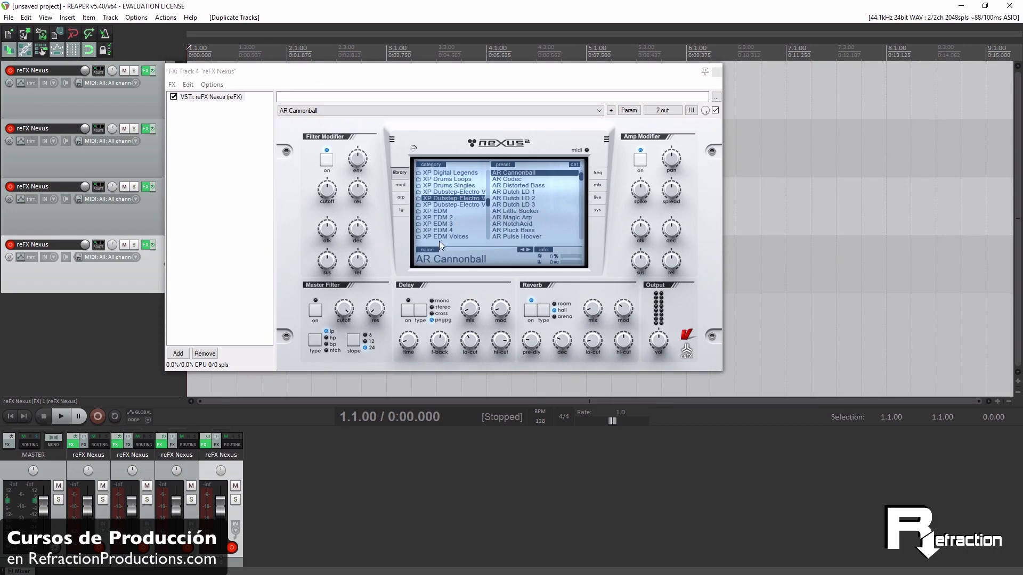
Load the LD Jumper preset from the XP EDM 4 category on track 4 and close both open plugin windows
left_click(460, 230)
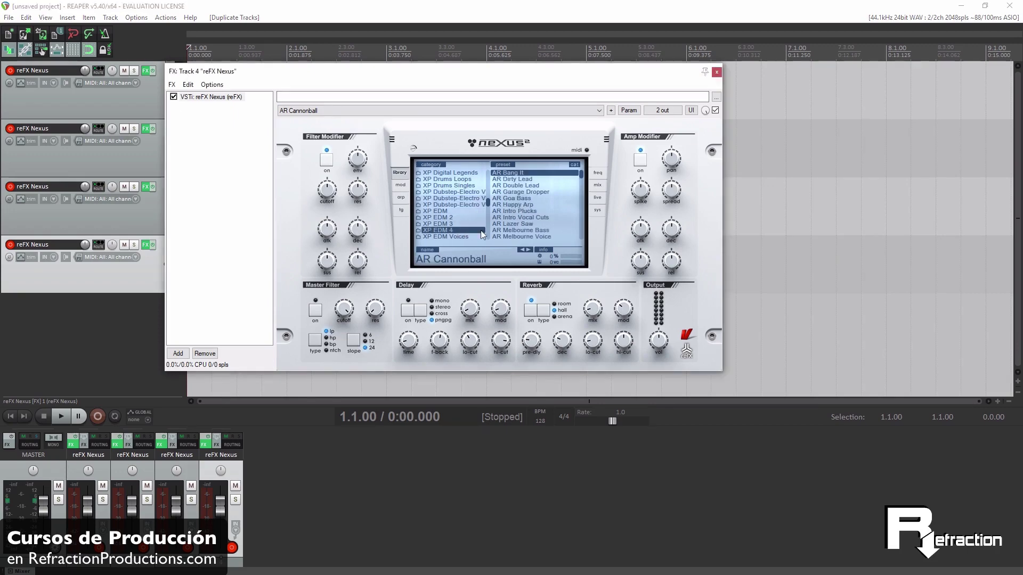
scroll(540, 202, "down", 10)
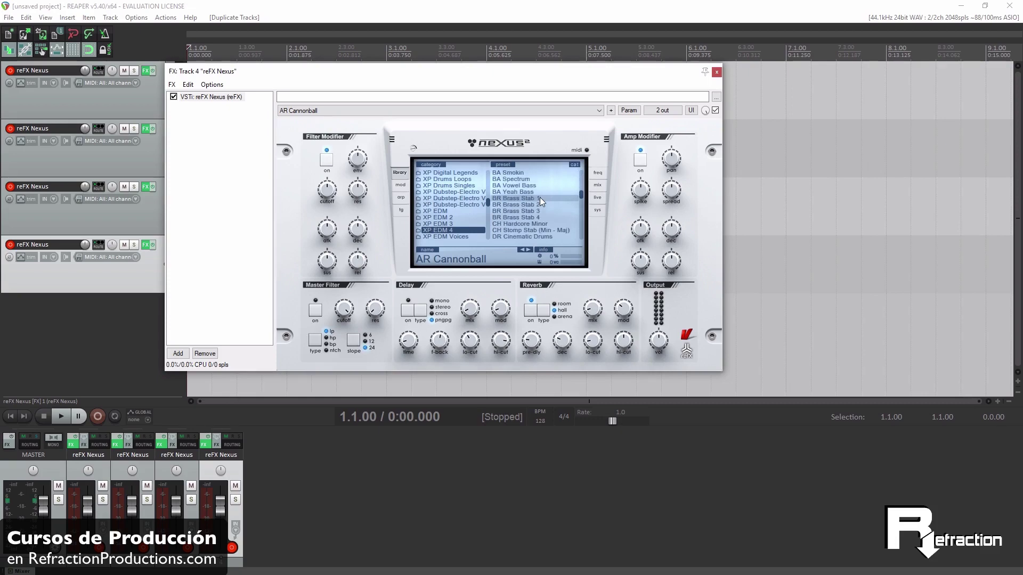
scroll(539, 197, "down", 6)
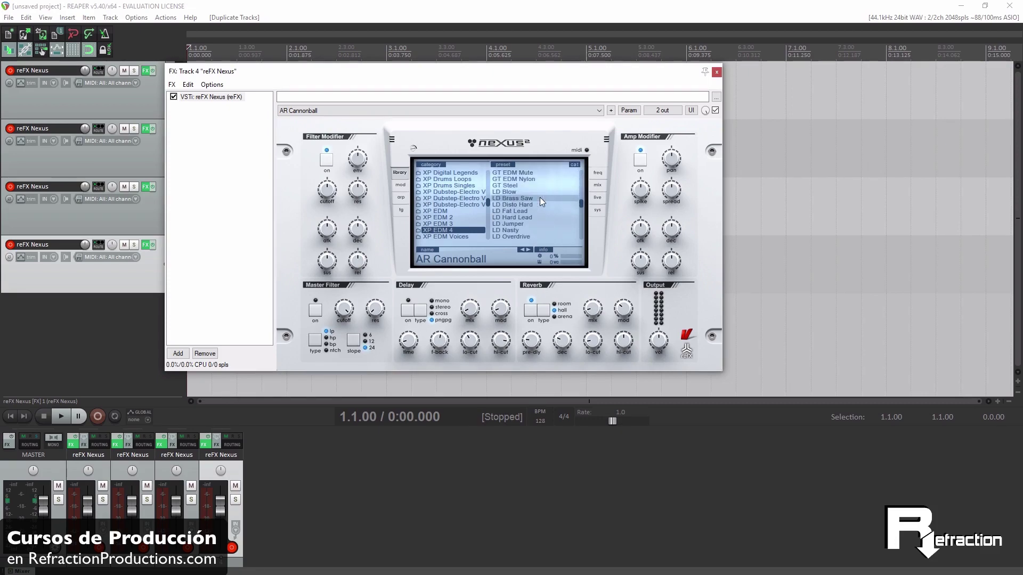
left_click(527, 210)
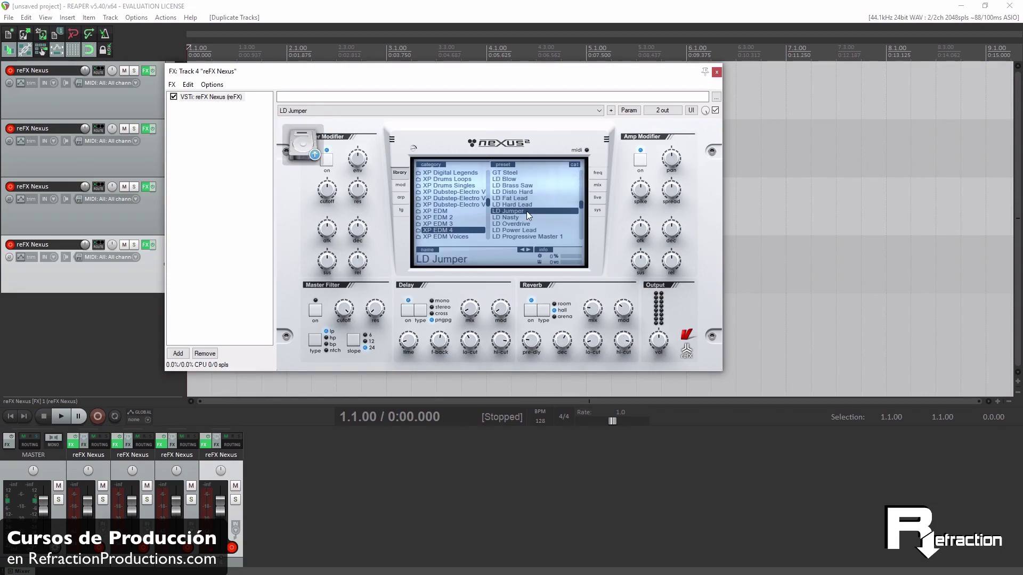
left_click(716, 71)
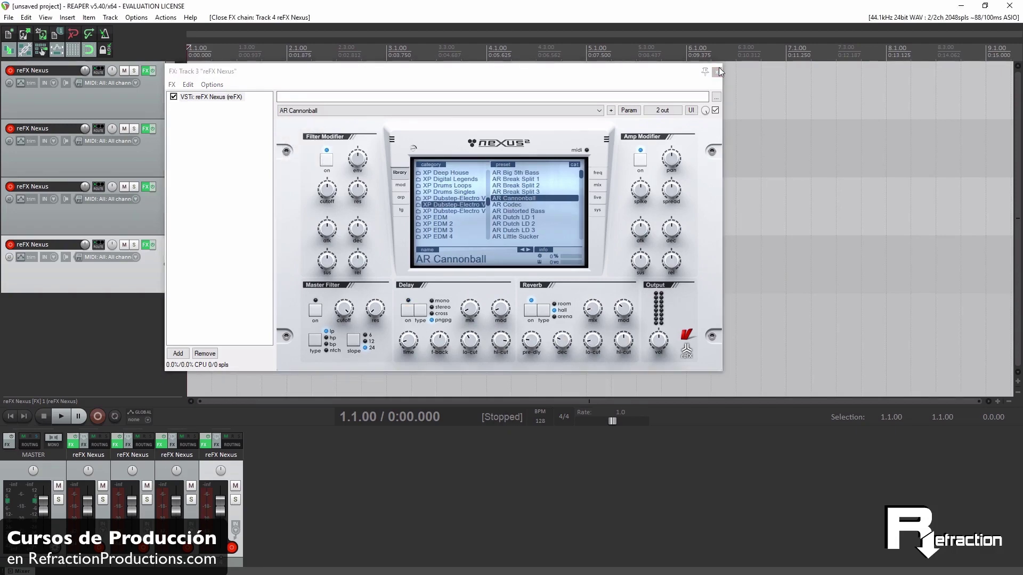
left_click(717, 71)
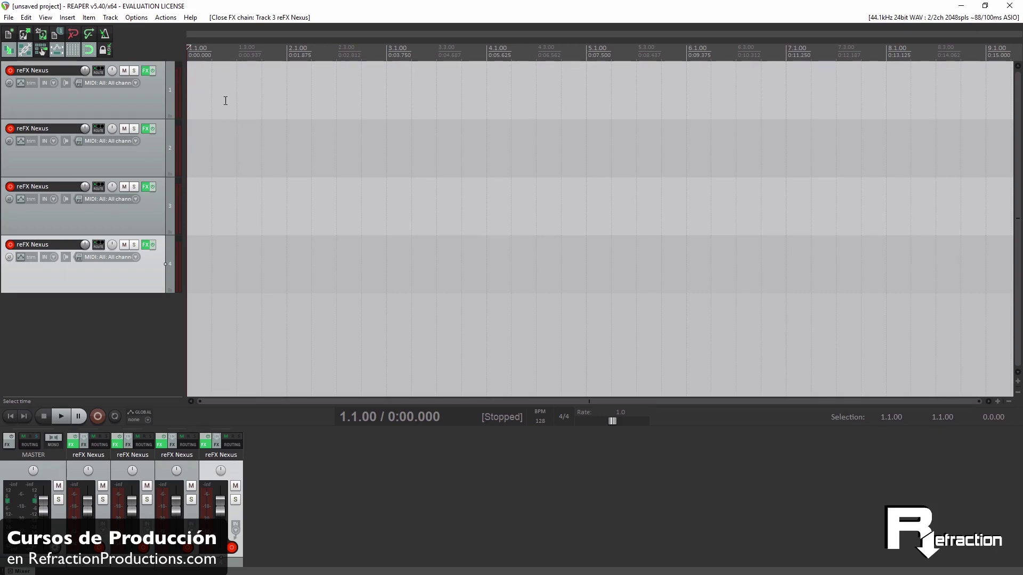
Draw a one-bar MIDI item at the start of track 1 and open it in the MIDI editor
left_click(195, 104)
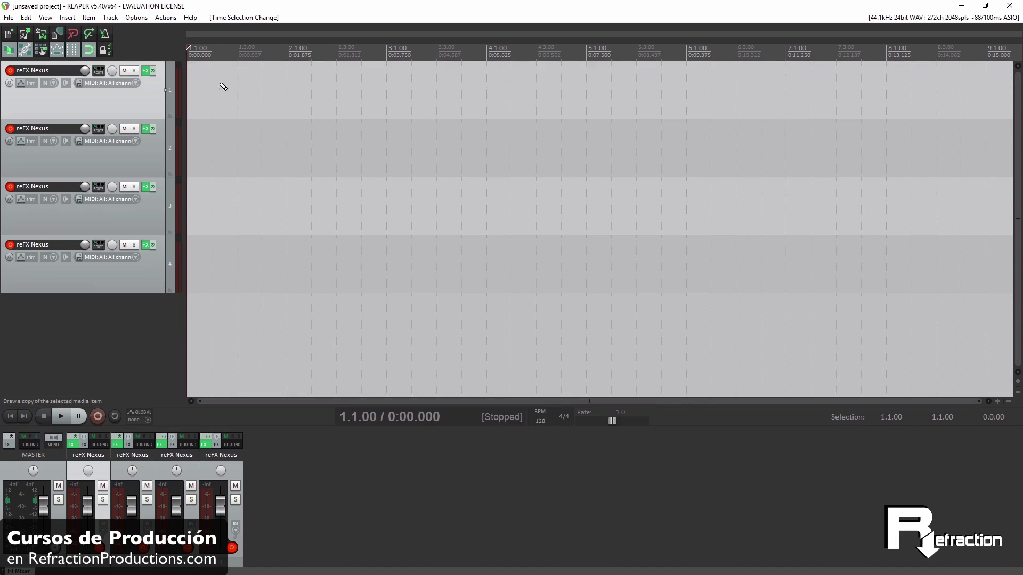
left_click_drag(198, 83, 292, 85)
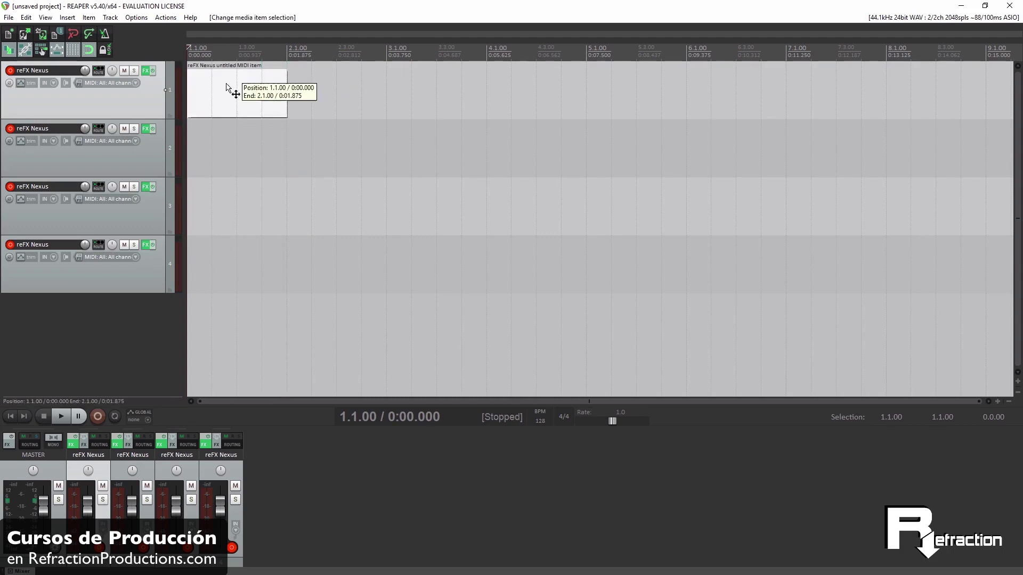
double_click(226, 83)
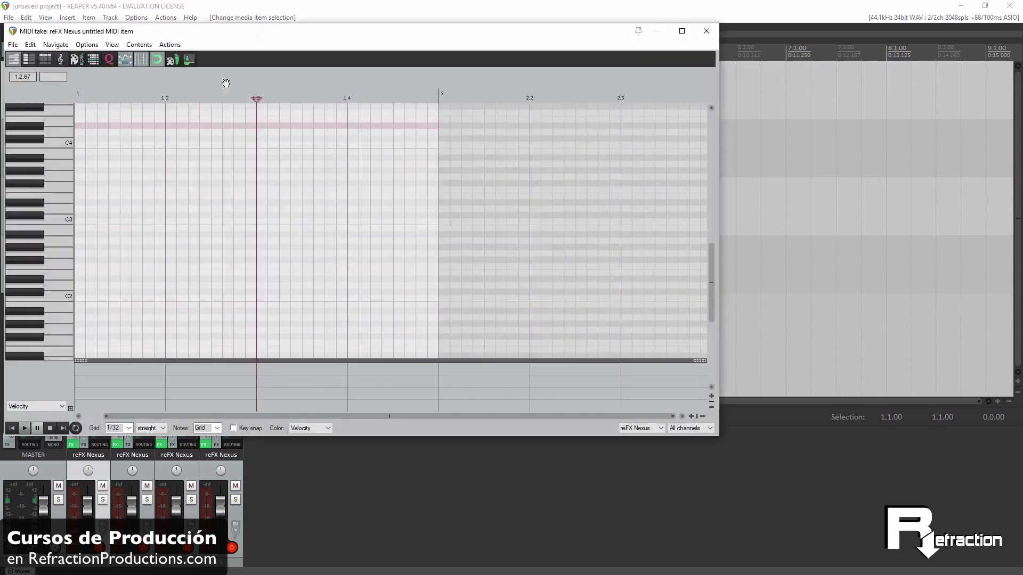
Fill the one-bar item on track 1 with four quarter-note D#3 notes and close the MIDI editor
left_click(40, 128)
left_click(40, 204)
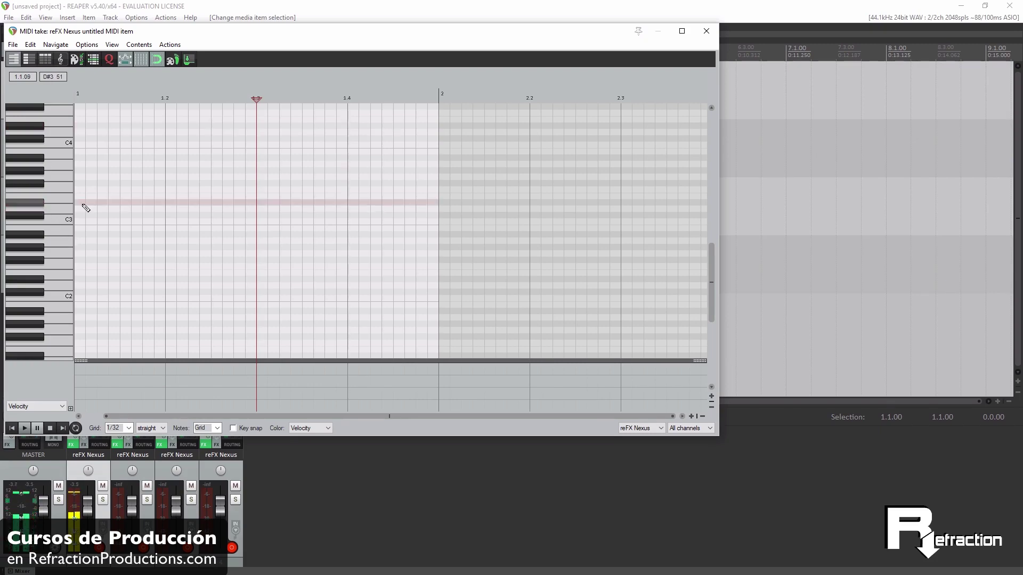
left_click_drag(80, 204, 441, 208)
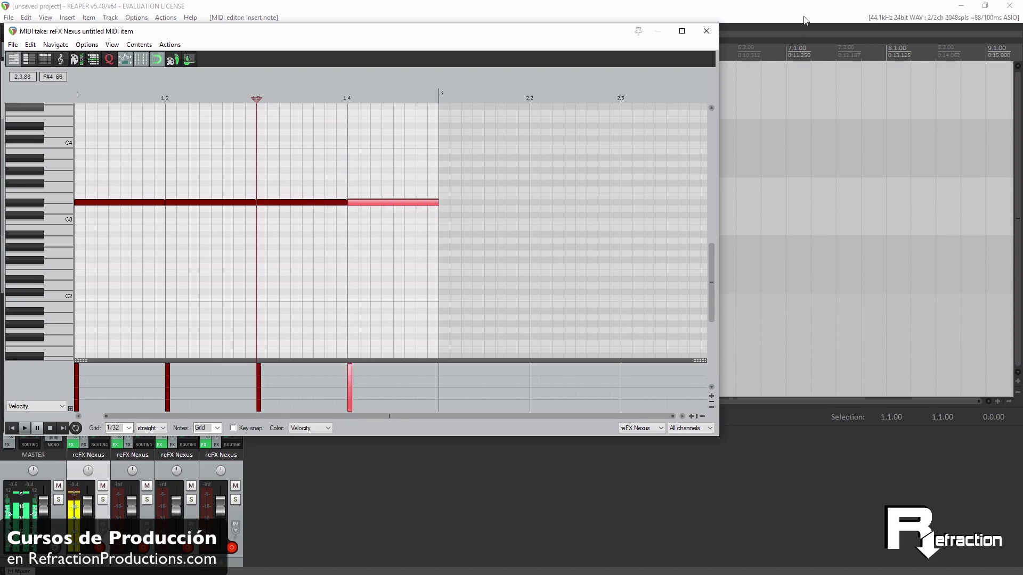
key("Escape")
Extend the looped MIDI item on track 1 until it ends at bar 9
left_click_drag(288, 80, 786, 81)
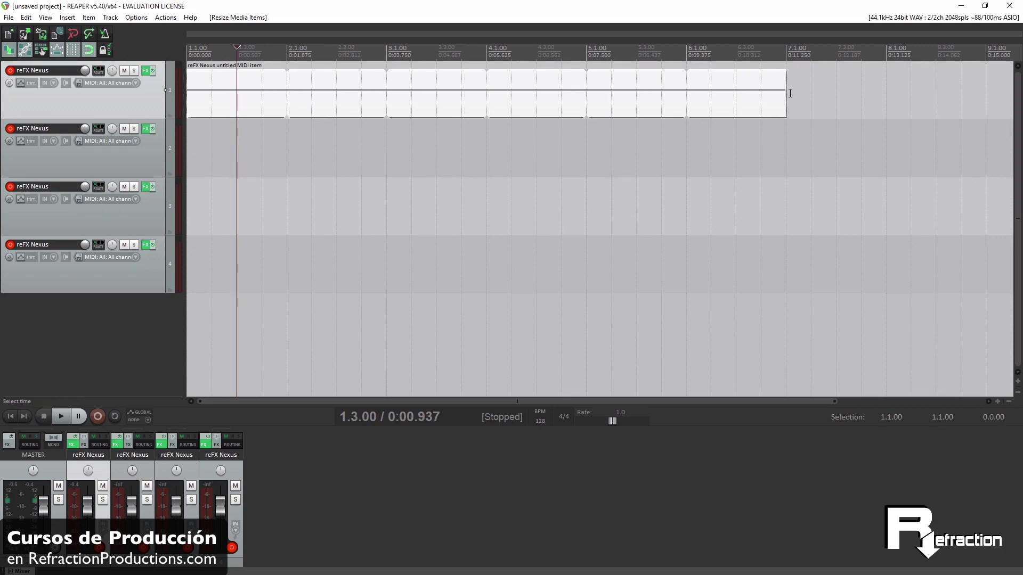
left_click_drag(788, 93, 886, 92)
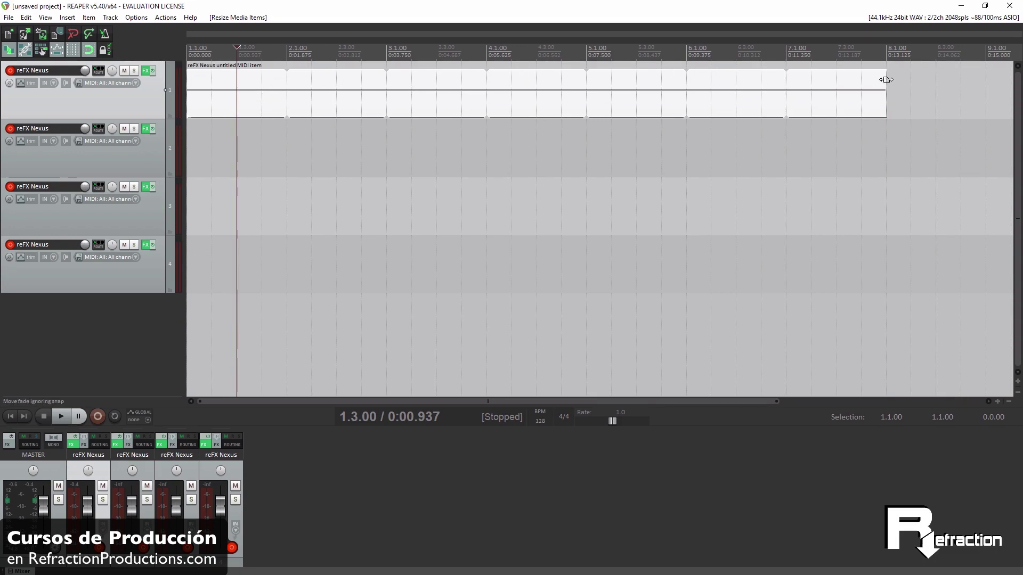
left_click_drag(886, 90, 990, 89)
Draw a one-bar MIDI item at bar 5 on track 2 and open it in the MIDI editor
left_click(351, 153)
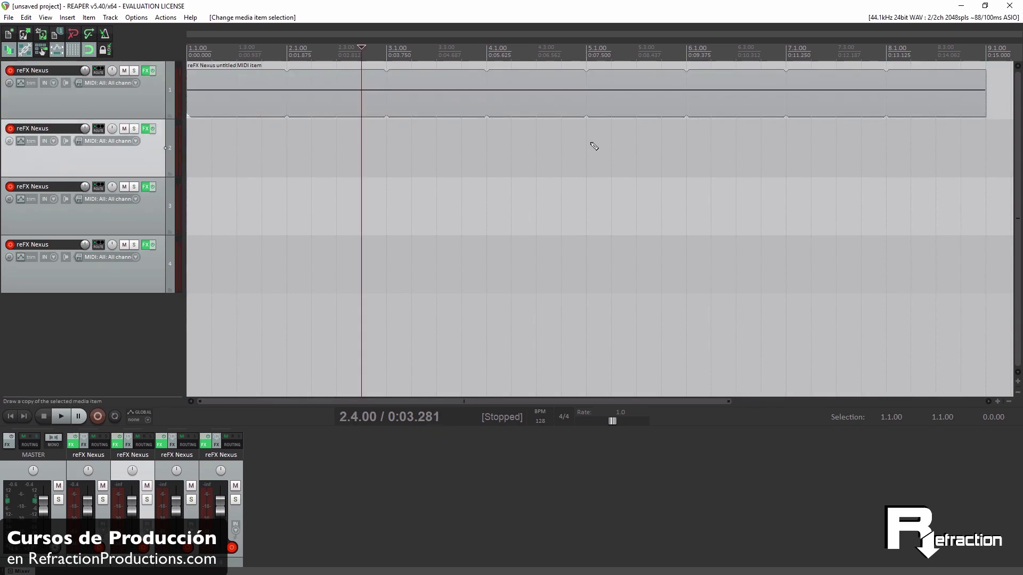
left_click_drag(592, 147, 690, 147)
double_click(644, 145)
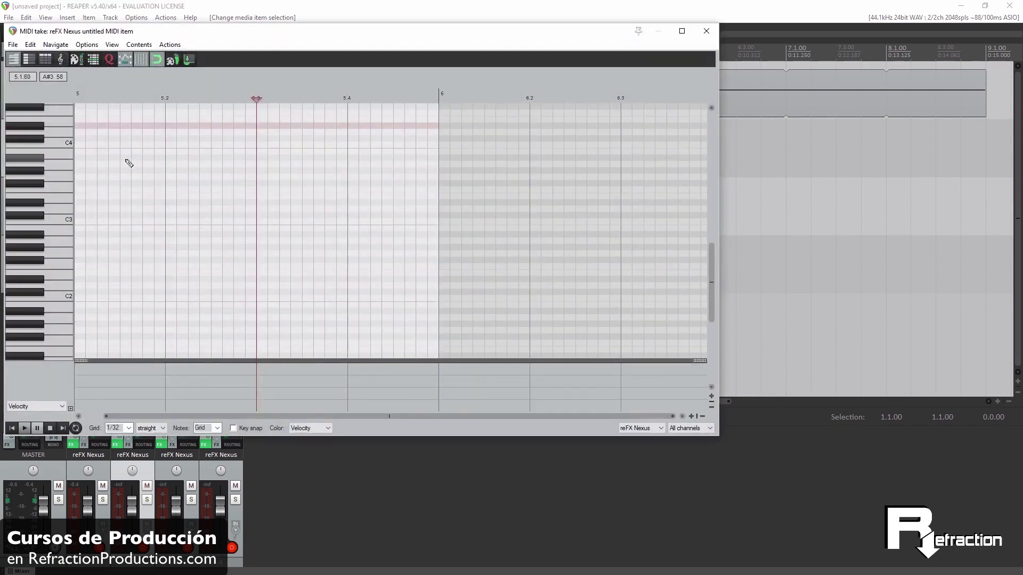
Fill the track 2 item with four quarter-note D#3 notes and extend the item to bar 9
left_click(42, 205)
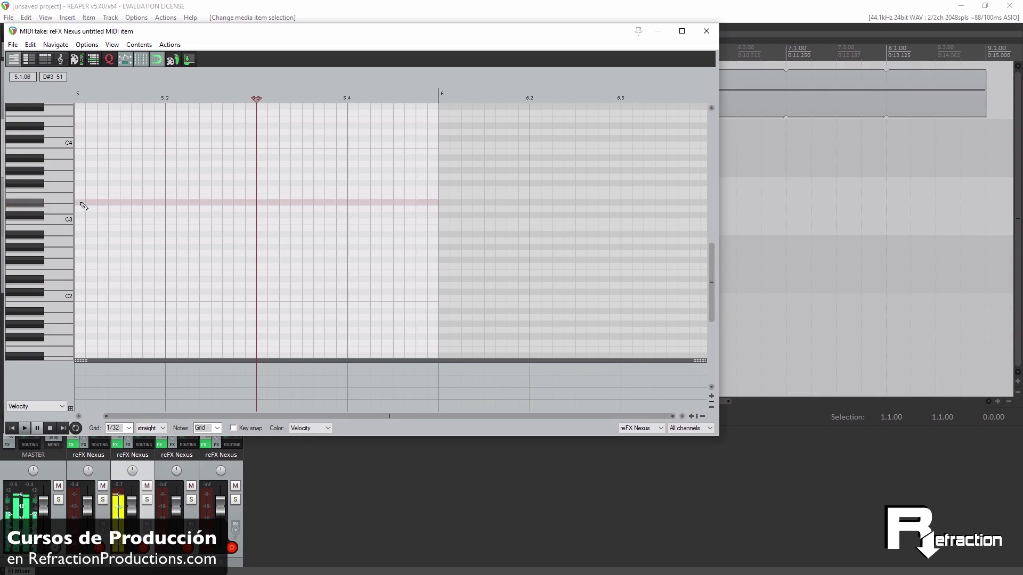
left_click_drag(83, 205, 440, 205)
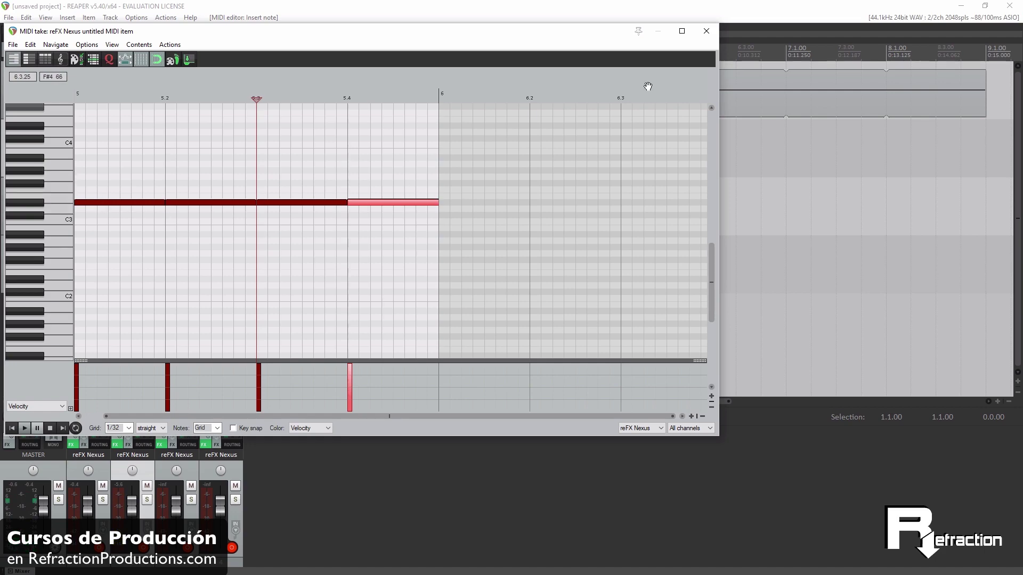
left_click(706, 31)
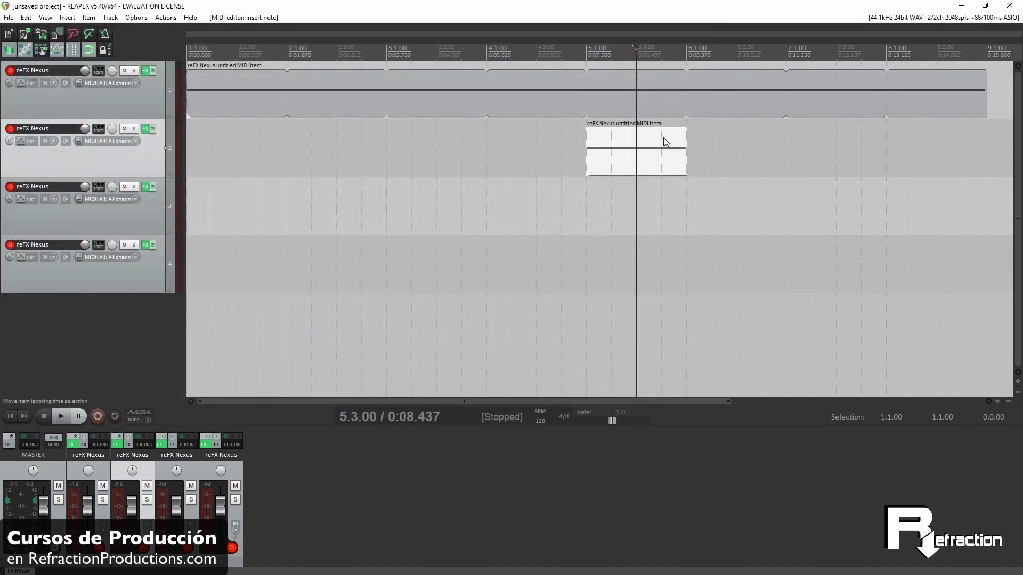
left_click_drag(686, 140, 987, 141)
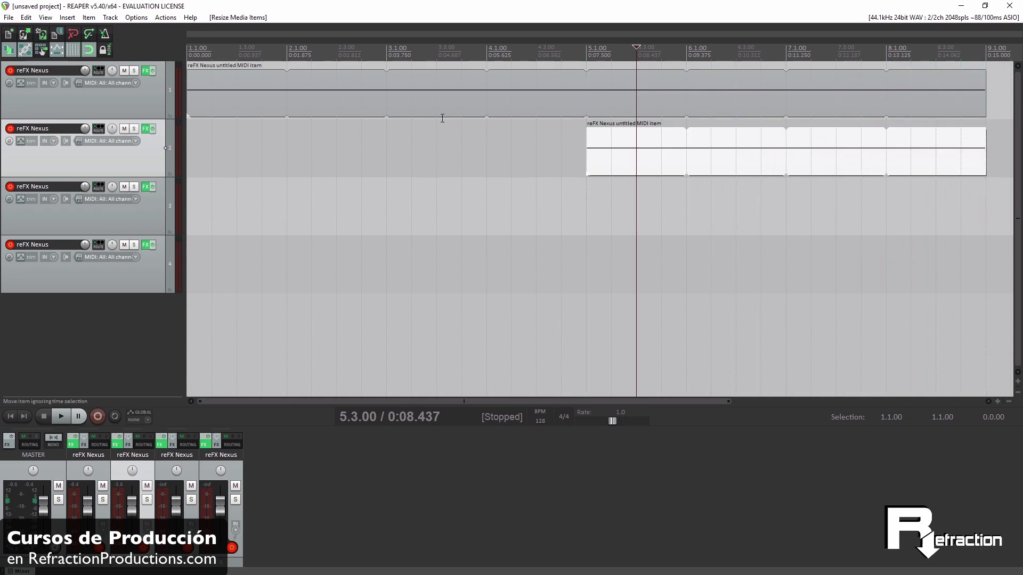
Draw a two-bar MIDI item at the start of track 3, open it in the MIDI editor and audition some pitches
left_click(380, 209)
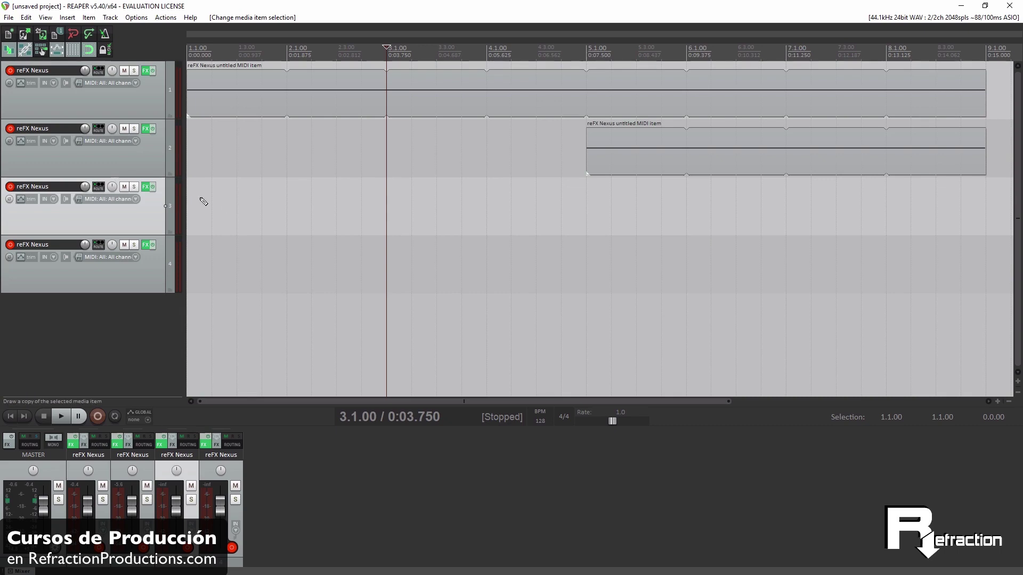
left_click_drag(196, 197, 379, 200)
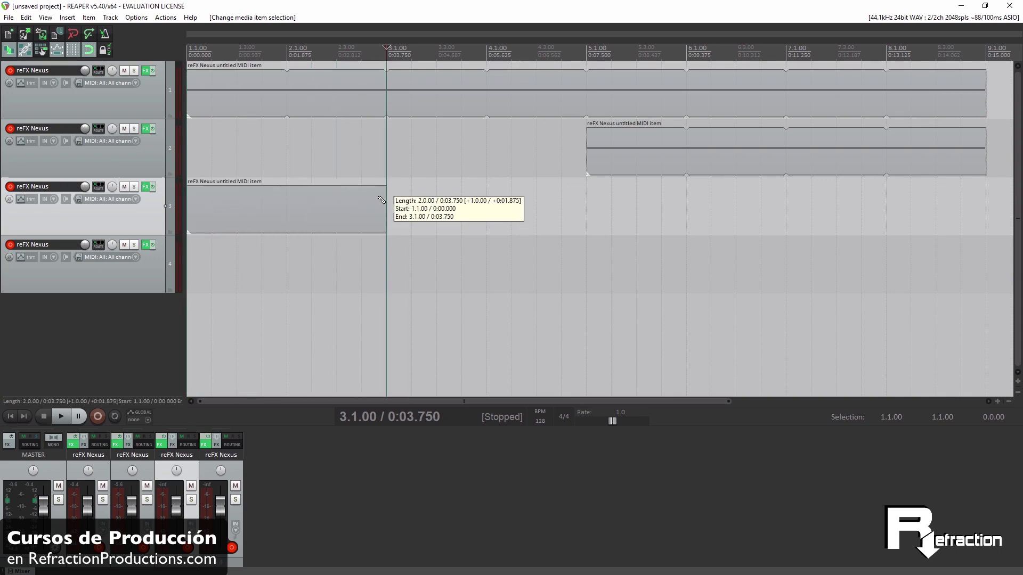
left_click(261, 203)
double_click(261, 202)
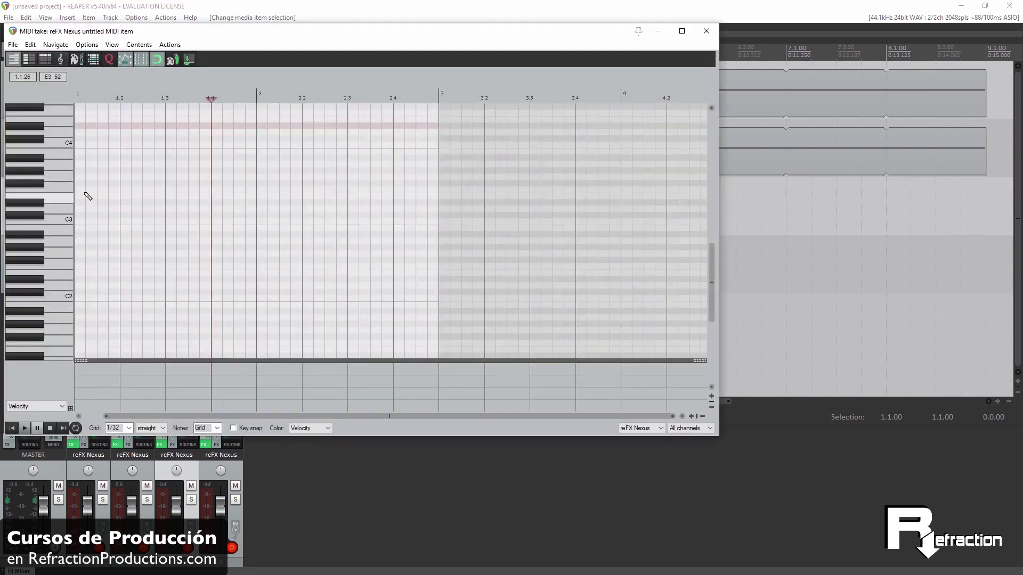
left_click(64, 189)
left_click(56, 151)
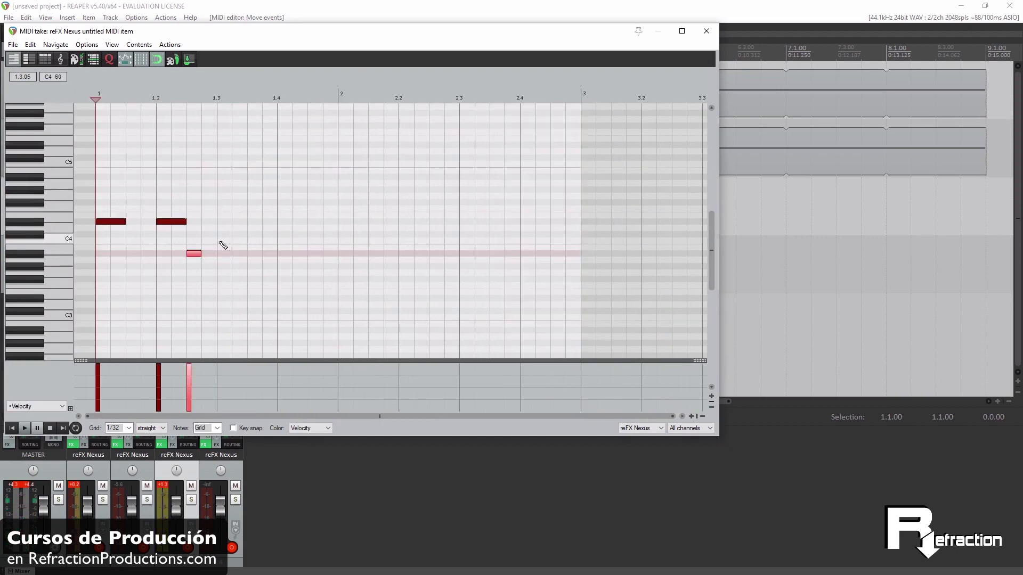
Continue the bar 1 melody with a C#4 on beat 3, a D#4 half a beat after it and a longer F#4 on beat 4
left_click(231, 242)
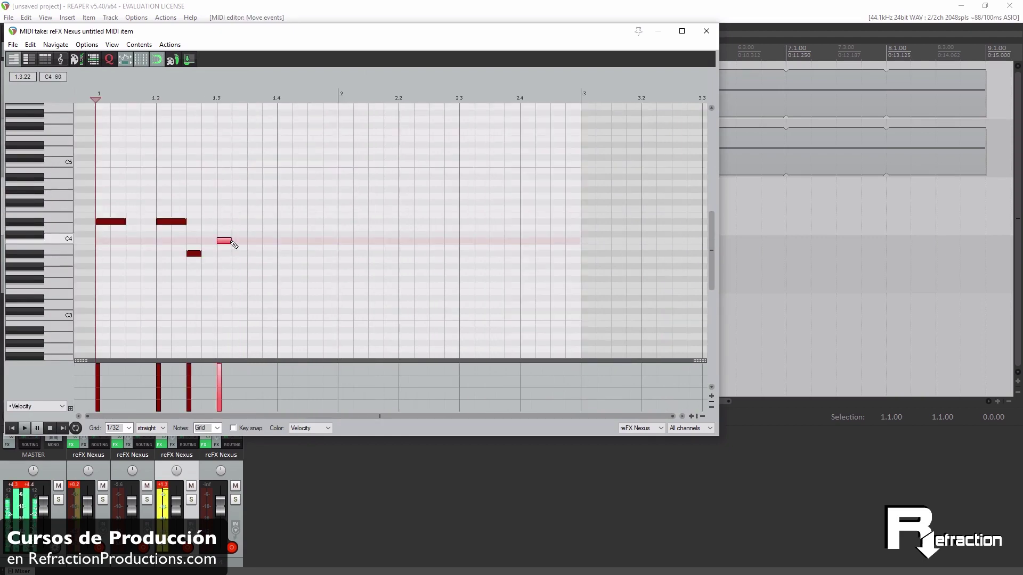
left_click_drag(233, 244, 235, 238)
left_click(254, 221)
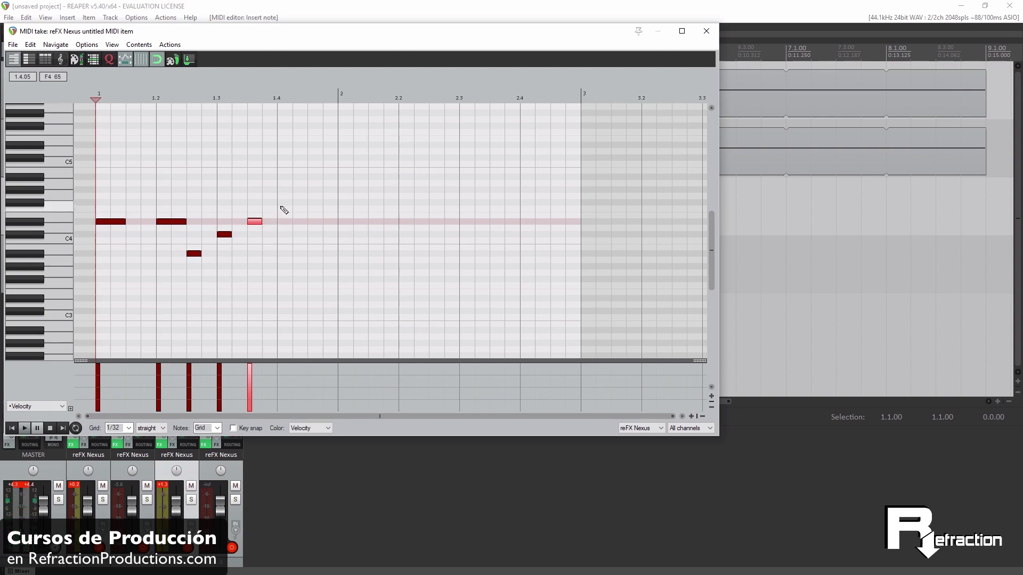
left_click_drag(279, 202, 302, 205)
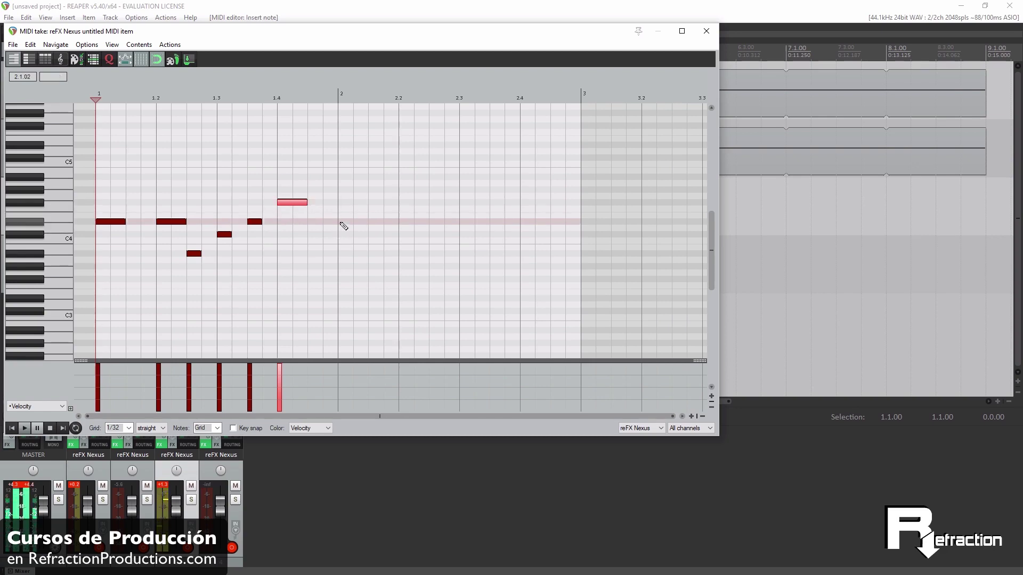
Add four D#4 notes to the first half of bar 2: one on beat 1, two short ones, and a longer one on beat 2
left_click_drag(341, 223, 356, 227)
left_click(372, 224)
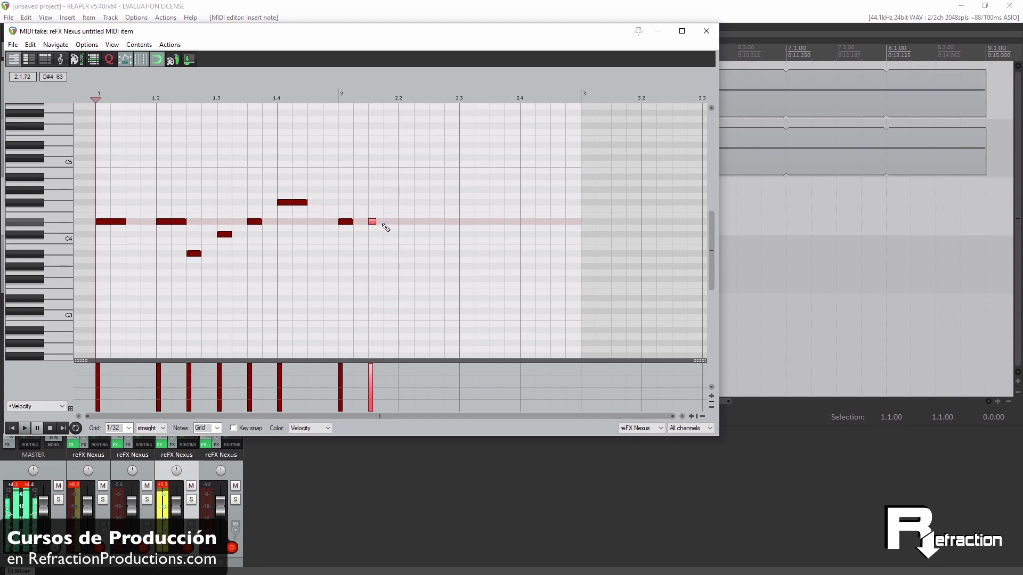
left_click(388, 224)
left_click_drag(402, 225, 415, 228)
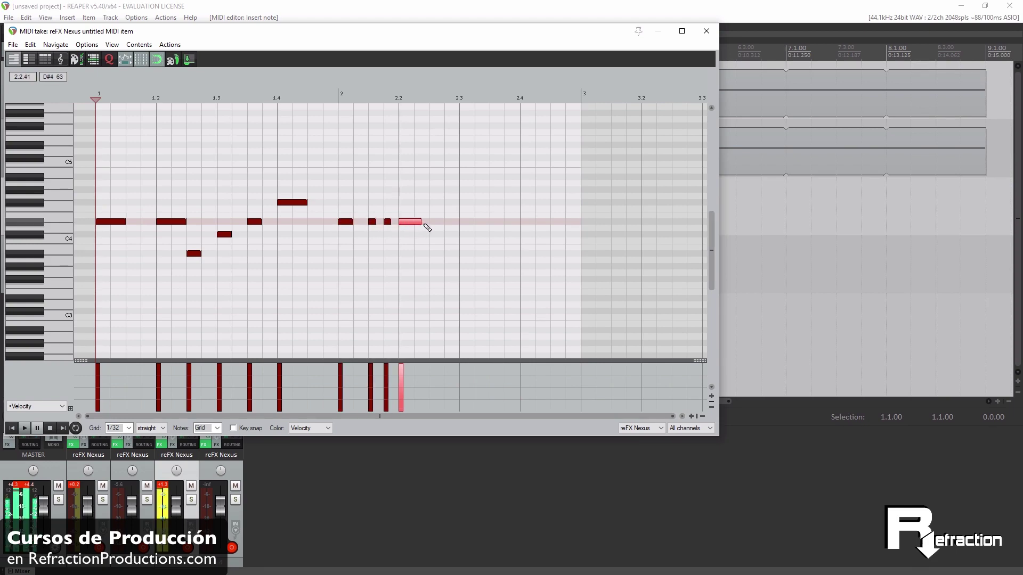
Complete bar 2 with A#3, C#4, D#4 and a longer F#4 on beat 4, and play back the melody
left_click(436, 257)
left_click(435, 255)
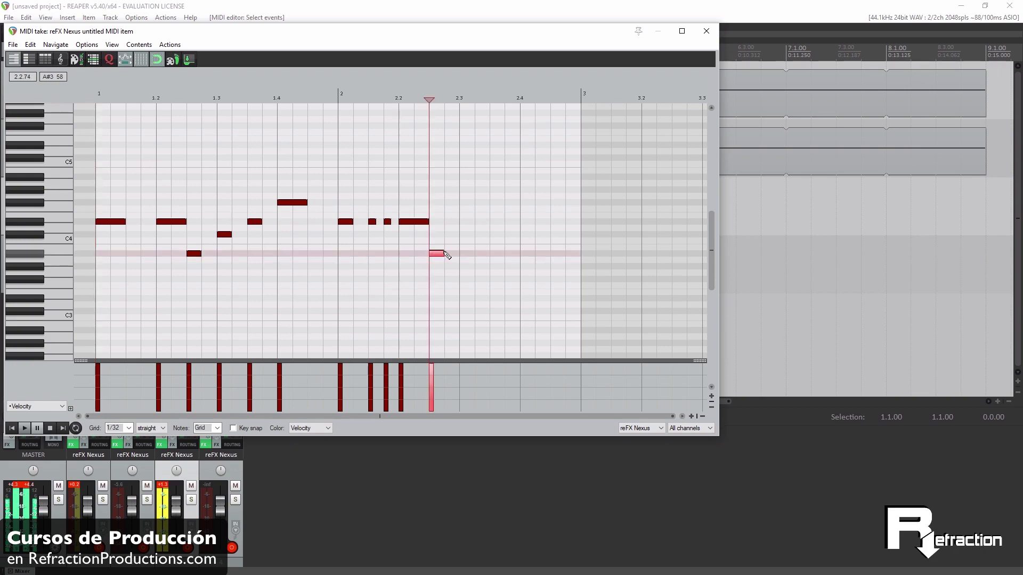
left_click(463, 235)
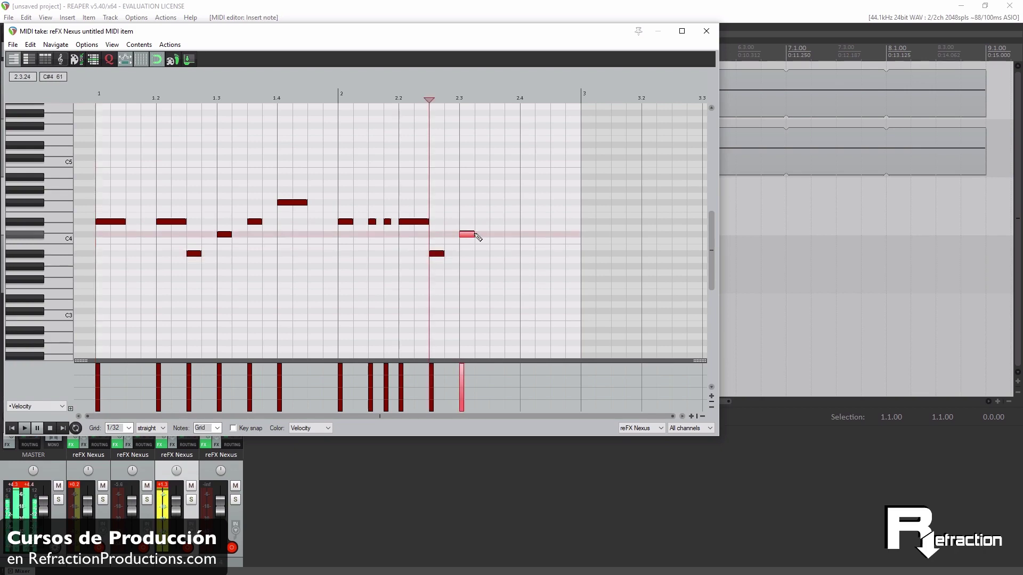
left_click(495, 222)
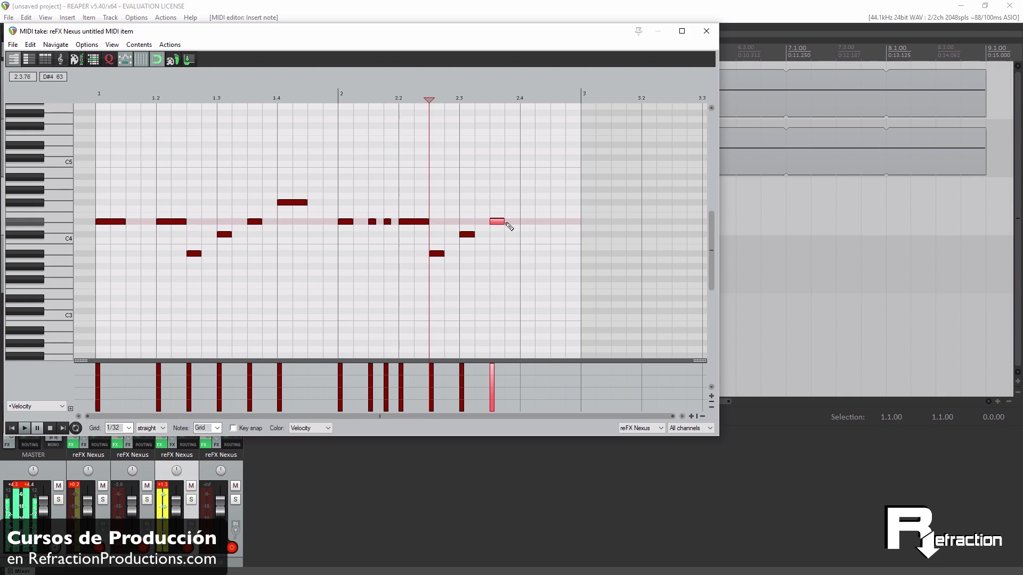
left_click(525, 208)
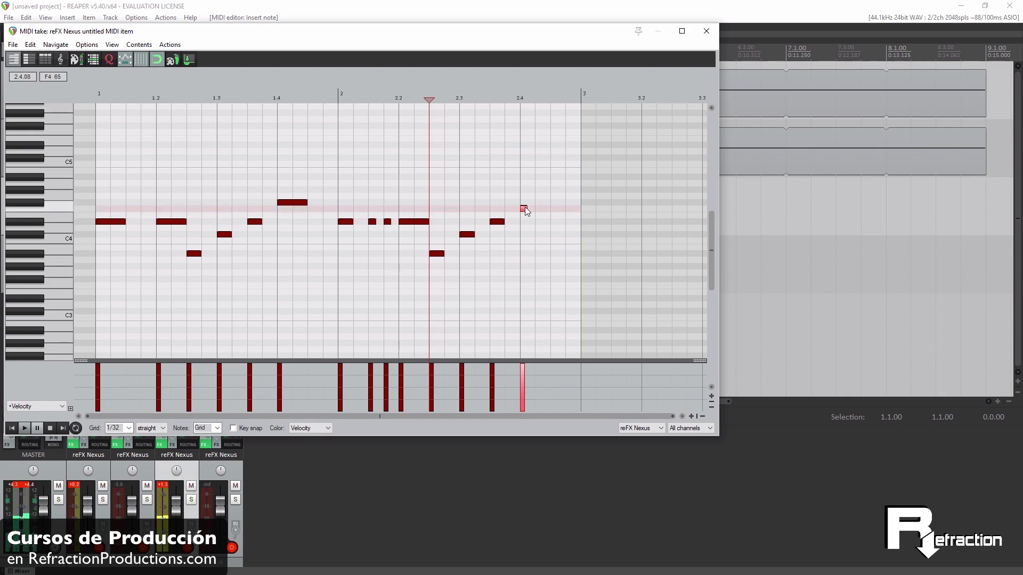
left_click_drag(525, 208, 552, 203)
key("space")
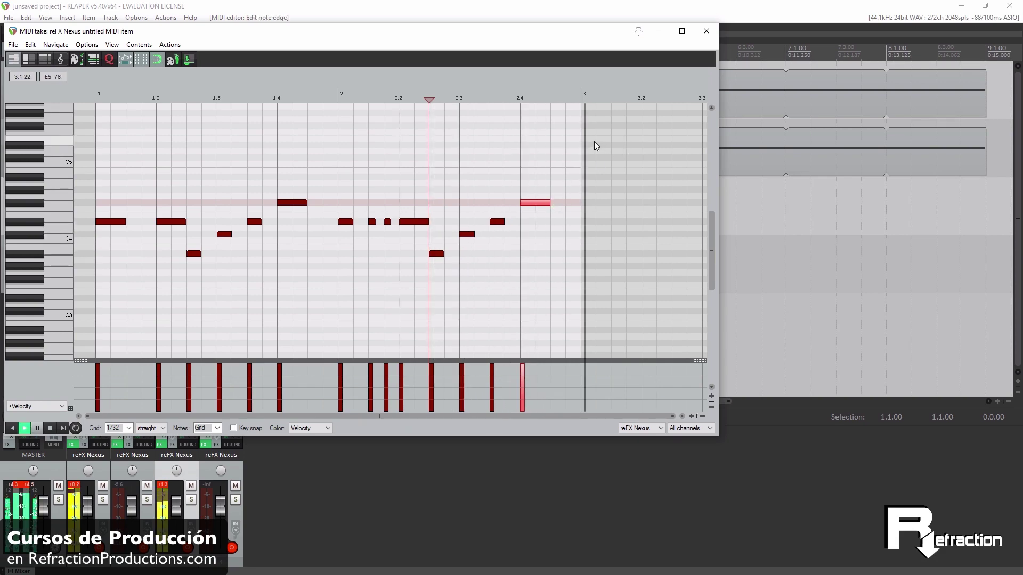
Extend the item to bar 6 in the maximized MIDI editor and move all notes to start at bar 3
left_click(682, 30)
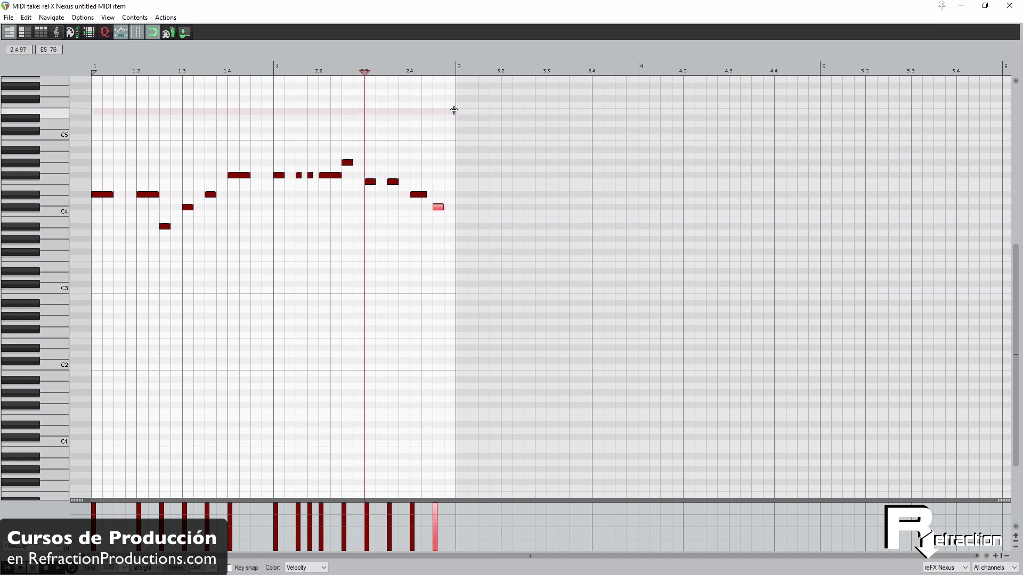
left_click_drag(454, 111, 1001, 109)
key("ctrl+a")
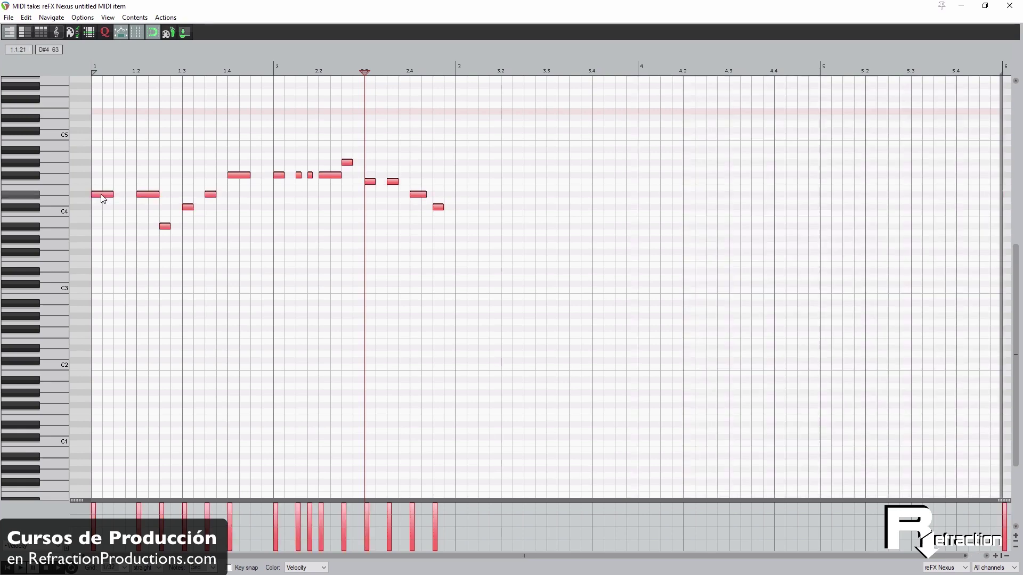
left_click_drag(99, 194, 469, 200)
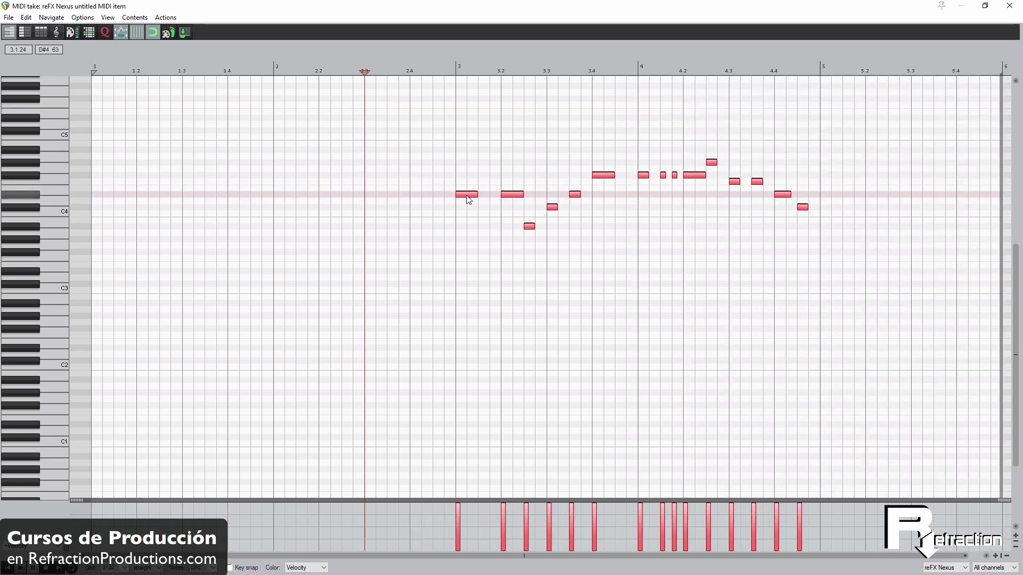
Copy the six-note phrase in bar 3 and paste it at the start of bar 1
double_click(468, 200)
key("ctrl+c")
left_click(93, 68)
key("ctrl+v")
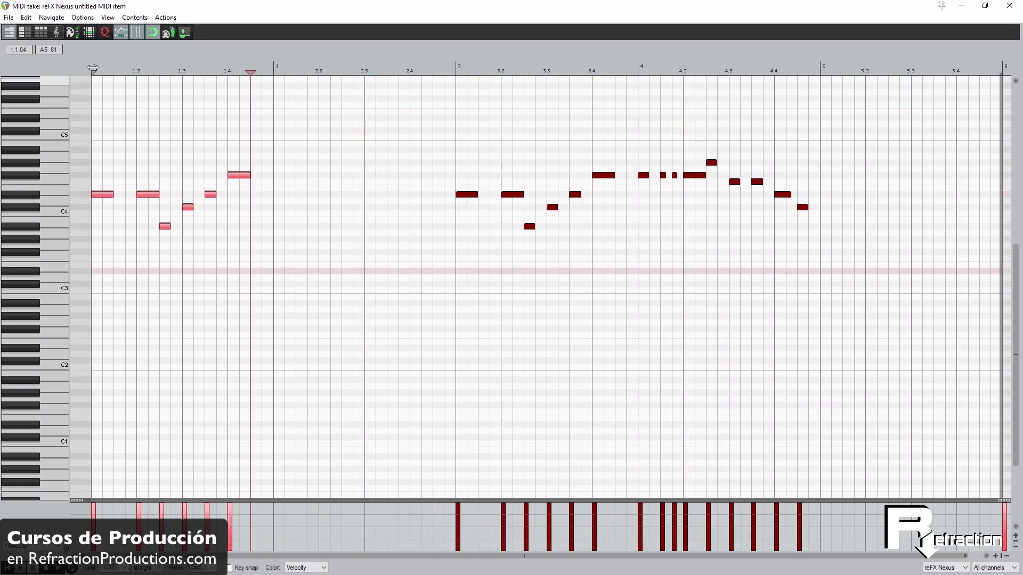
Write the bar 2 melody with D#4 notes in its first half followed by A#3, C#4, D#4 and F#4, and play from the start
left_click(279, 194)
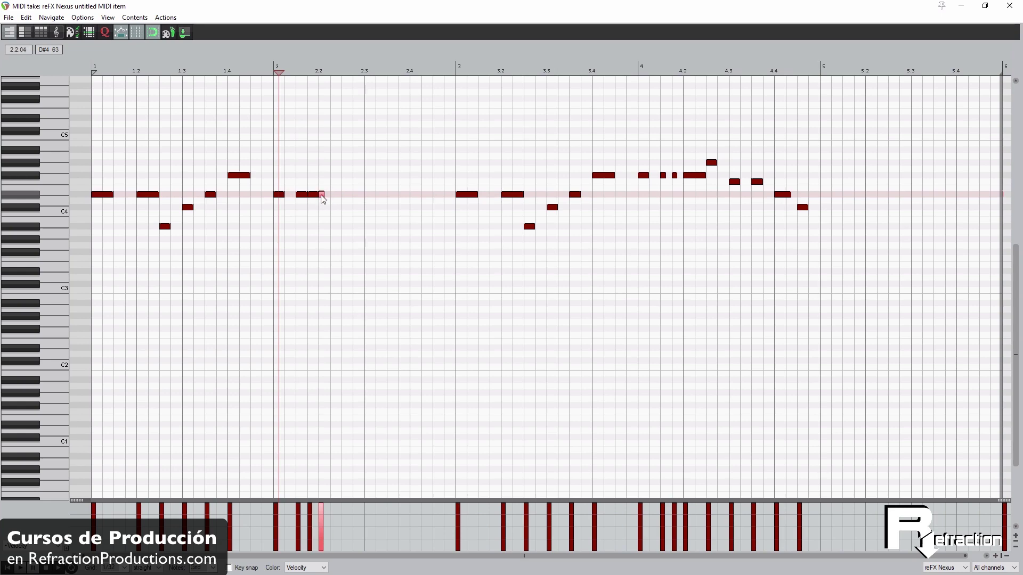
left_click_drag(322, 200, 330, 198)
left_click(346, 228)
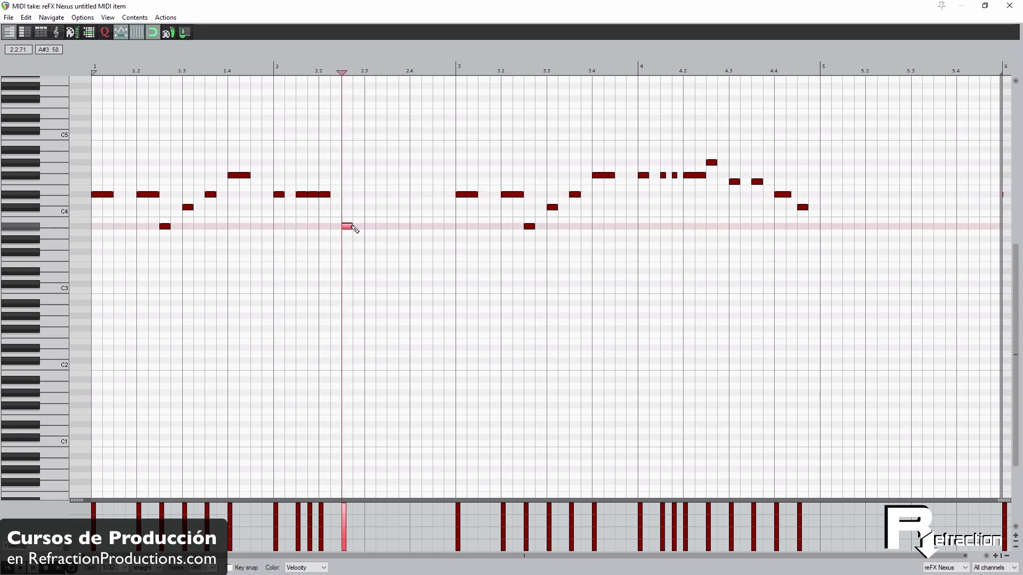
left_click(375, 207)
left_click(391, 195)
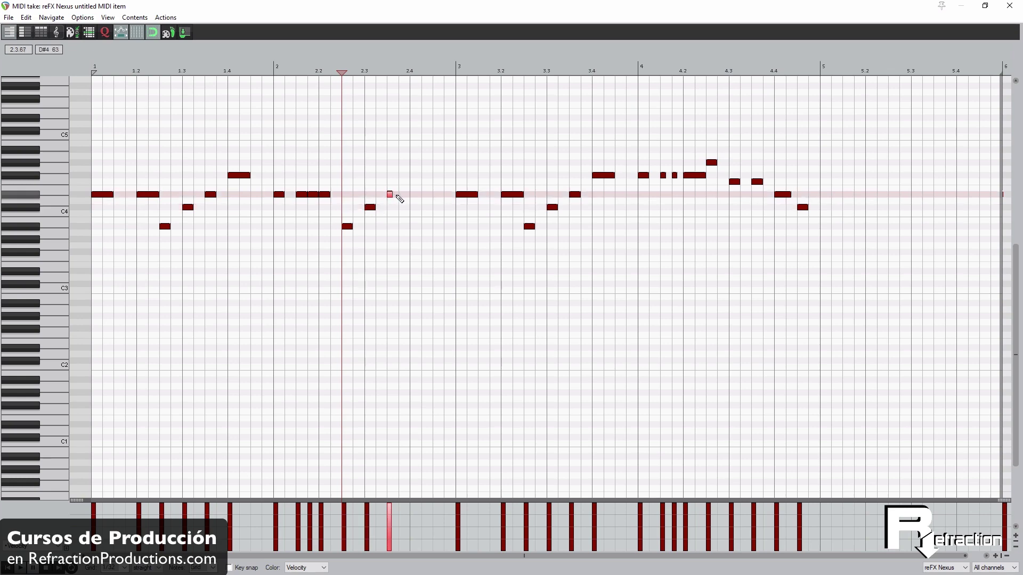
left_click(415, 177)
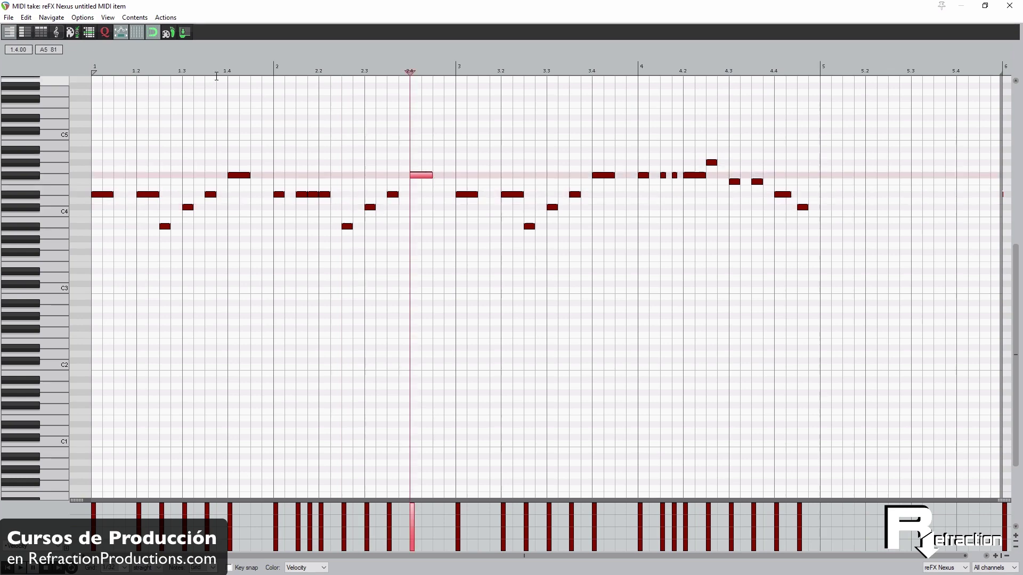
left_click(94, 69)
key("space")
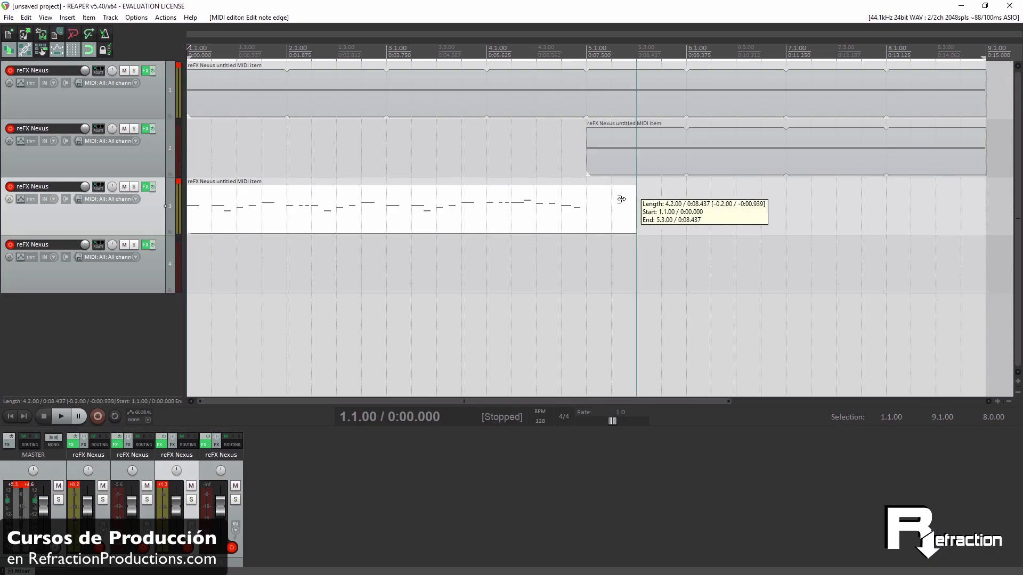
Trim the track 3 item to end at bar 5 and extend its loop to bar 9
left_click_drag(627, 199, 587, 198)
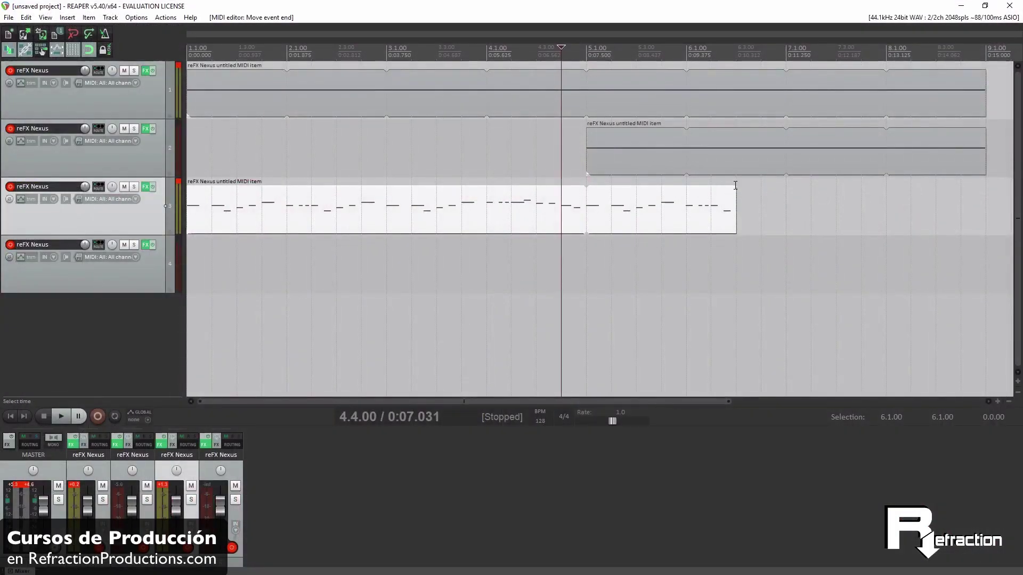
left_click_drag(737, 196, 986, 198)
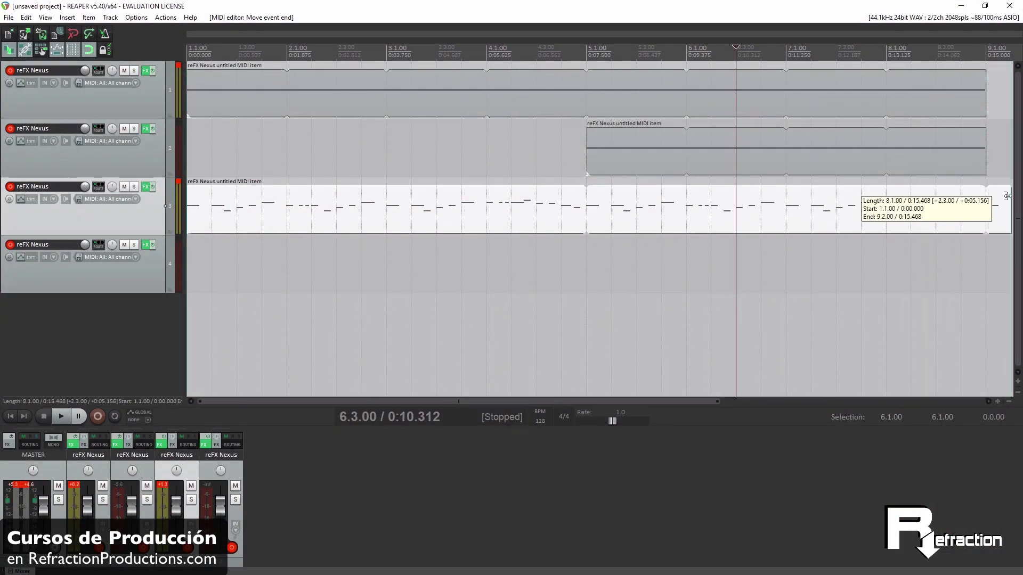
Set the time selection from bar 1 to bar 9 and play the arrangement
left_click_drag(987, 51, 188, 50)
key("space")
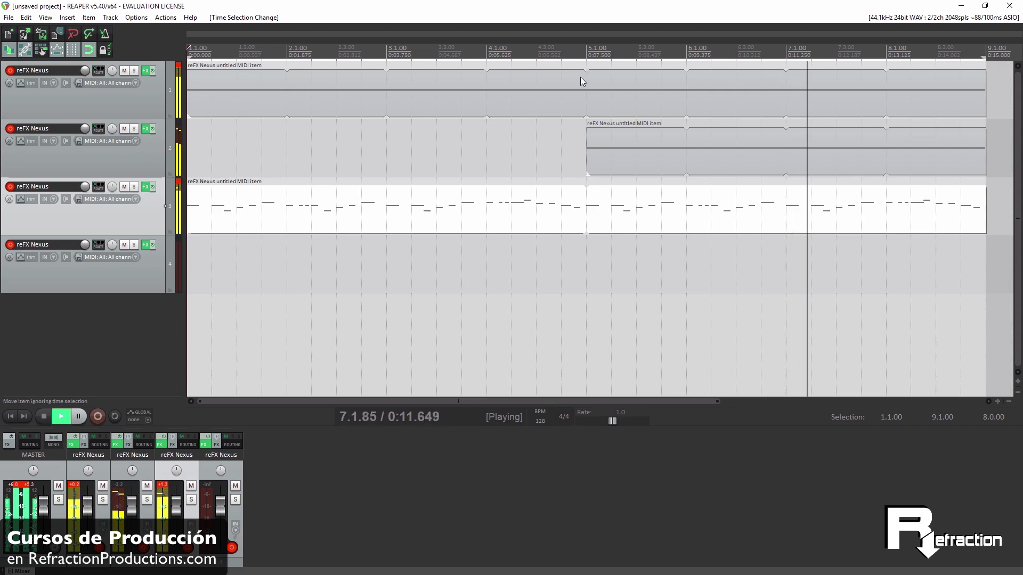
key("space")
Cut the track 1 part into two items, ending at bar 4 and bar 8, with the second starting at bar 5
left_click_drag(581, 80, 487, 95)
left_click_drag(986, 85, 886, 87)
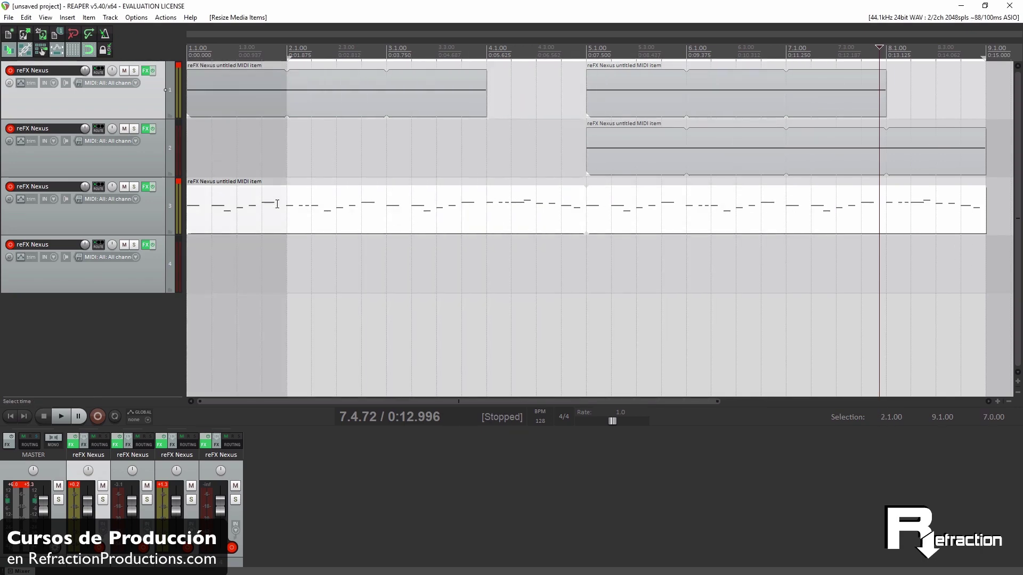
Copy the track 3 melody item onto track 4 and align its start with bar 1
left_click(320, 184)
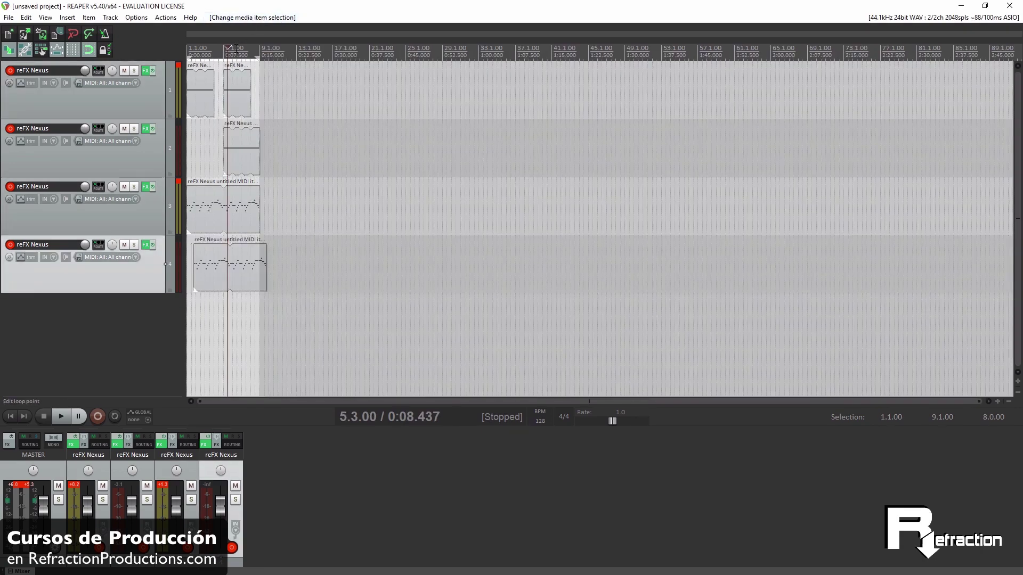
left_click_drag(211, 243, 205, 242)
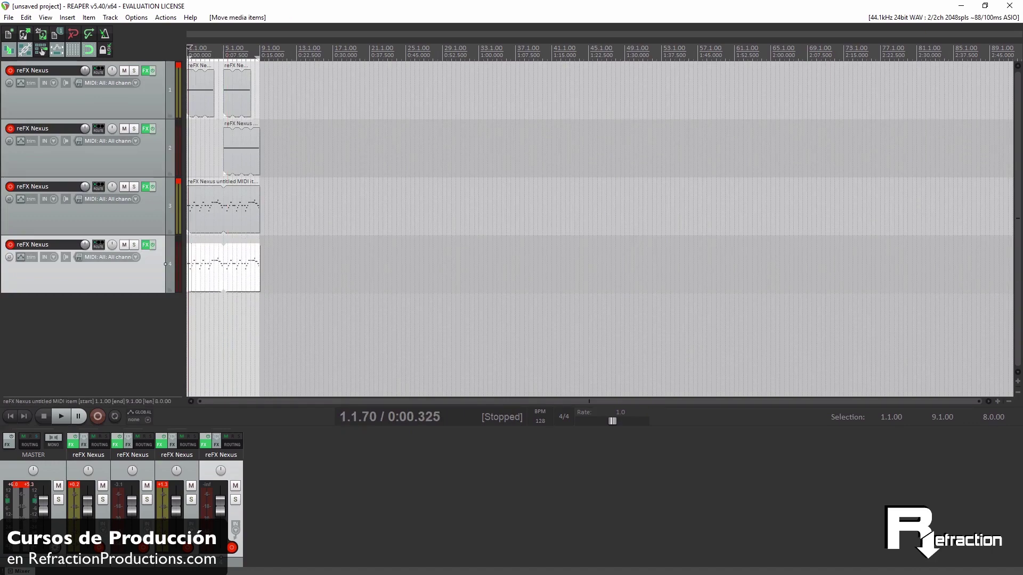
Play the arrangement and lower the volumes of tracks 3 and 4
key("space")
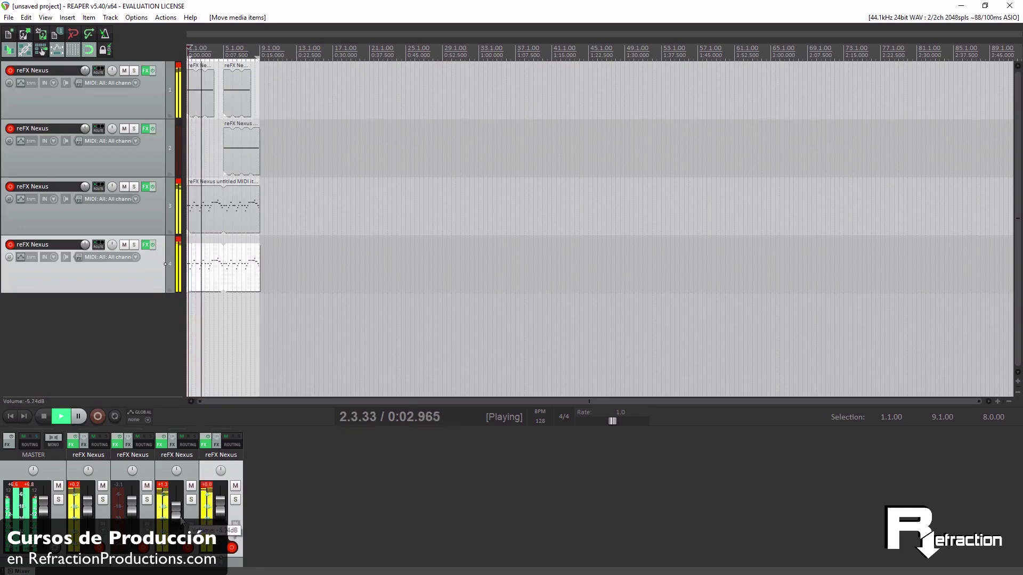
left_click_drag(220, 503, 220, 530)
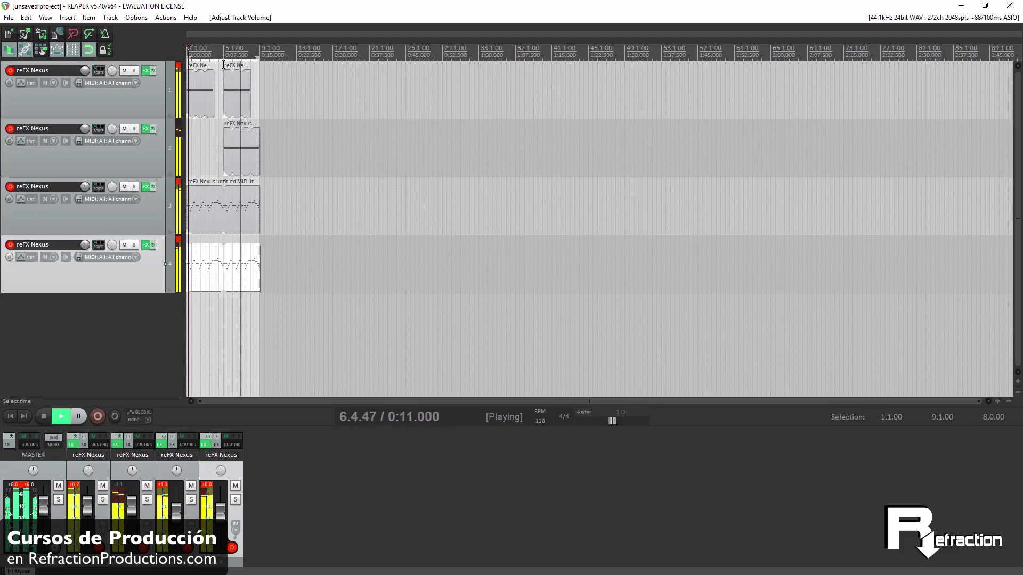
key("space")
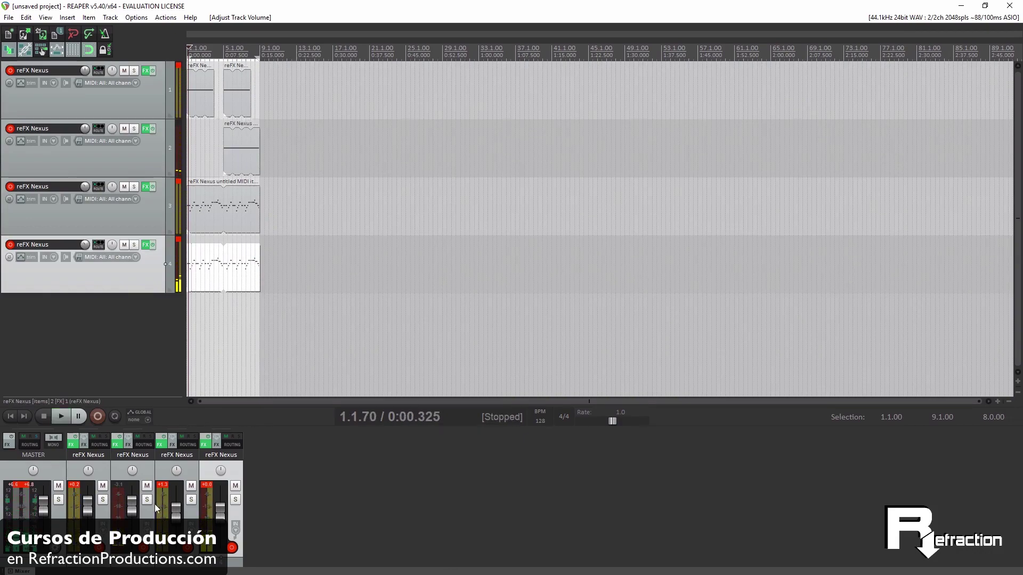
Extend the first item on track 1 to end at 4.4.00
left_click(208, 149)
scroll(408, 87, "up", 5)
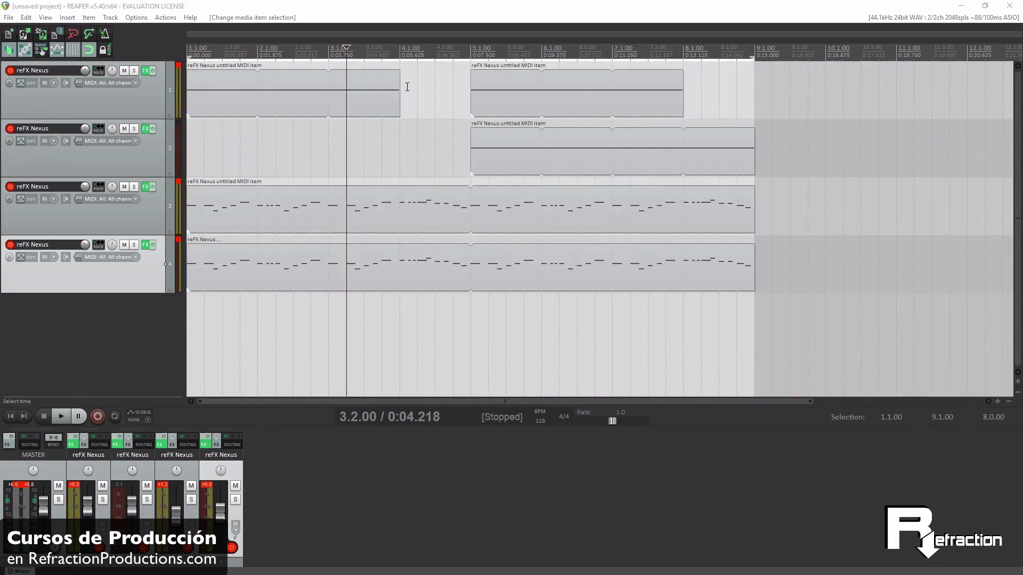
left_click_drag(400, 83, 454, 83)
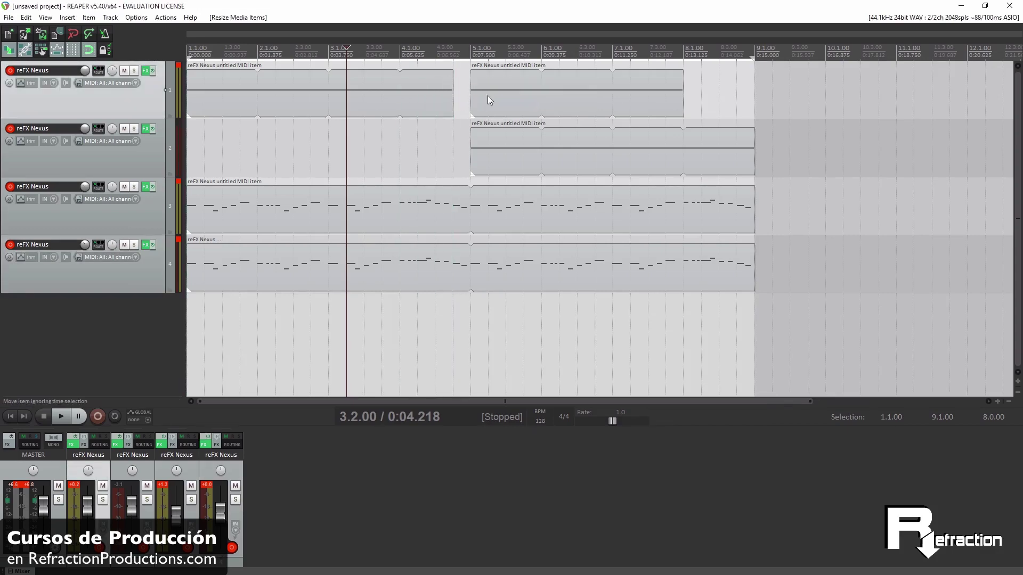
Rebalance tracks 3 and 4 during playback, lowering track 4 to about -10.5 dB
key("space")
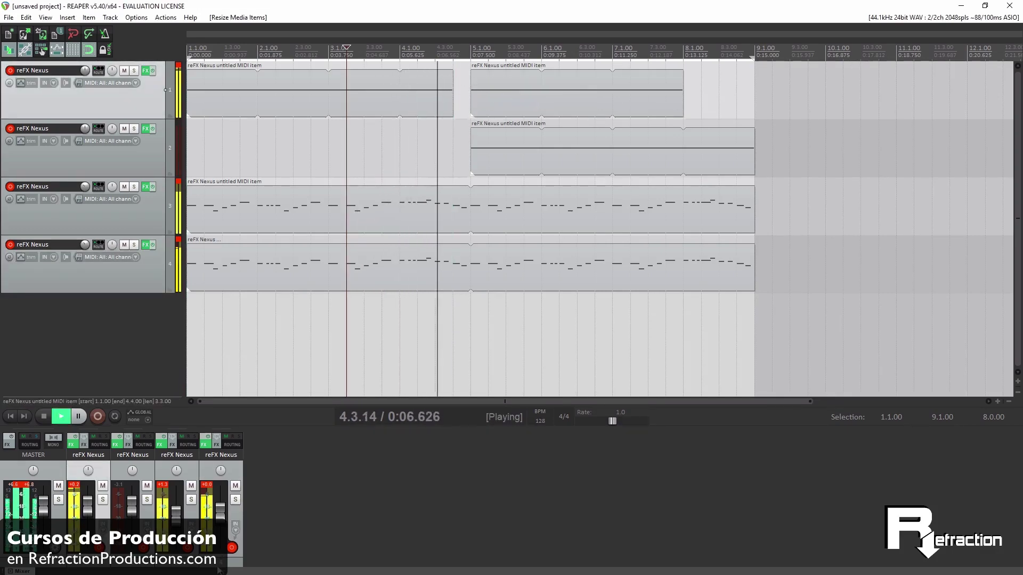
scroll(186, 514, "down", 4)
scroll(186, 514, "down", 3)
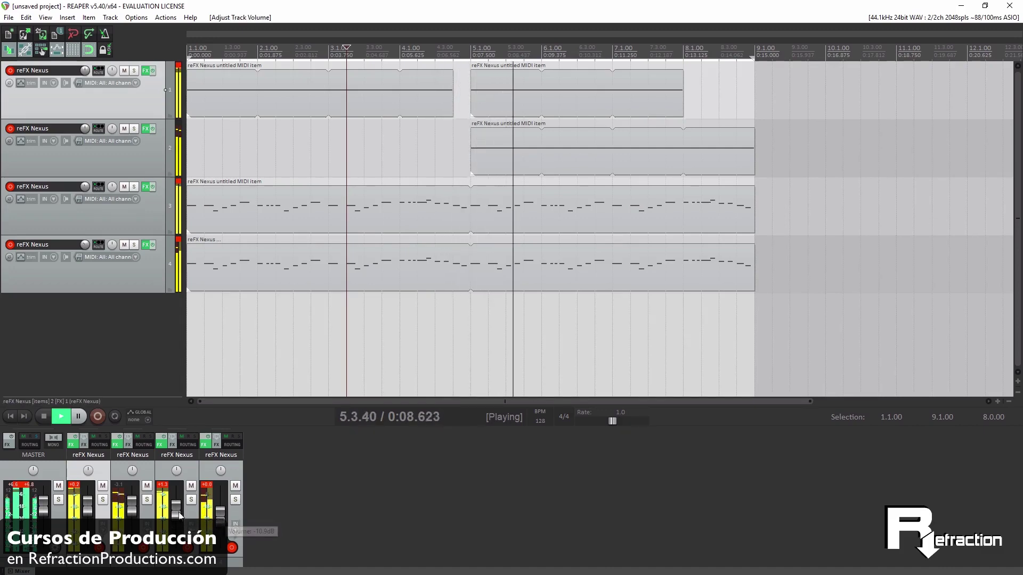
scroll(173, 516, "up", 3)
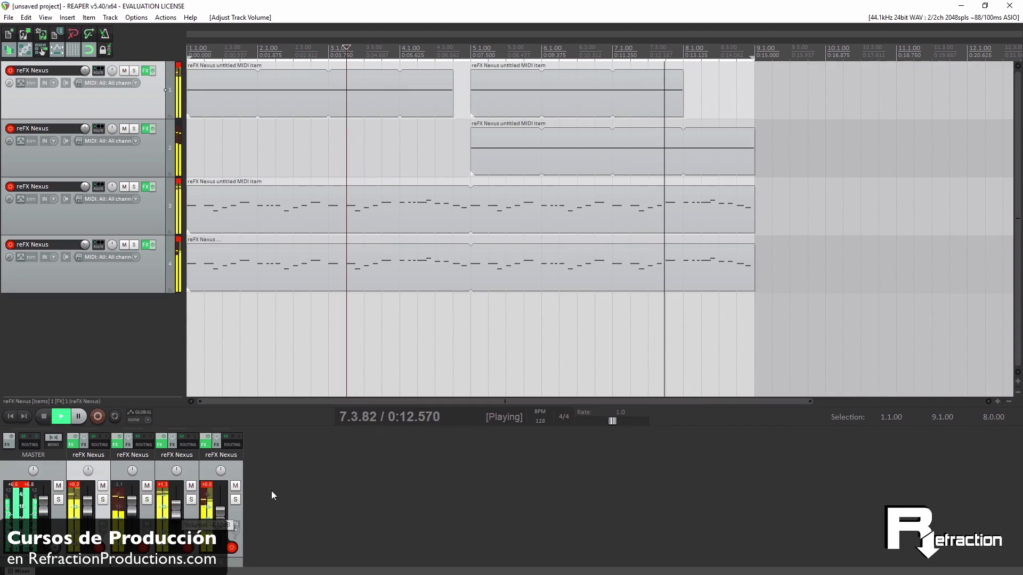
key("space")
Insert the sample RB3 Construction Kit 3 F Break Snares.wav at bar 1 on a new fifth track
left_click_drag(411, 468, 191, 302)
left_click(168, 85)
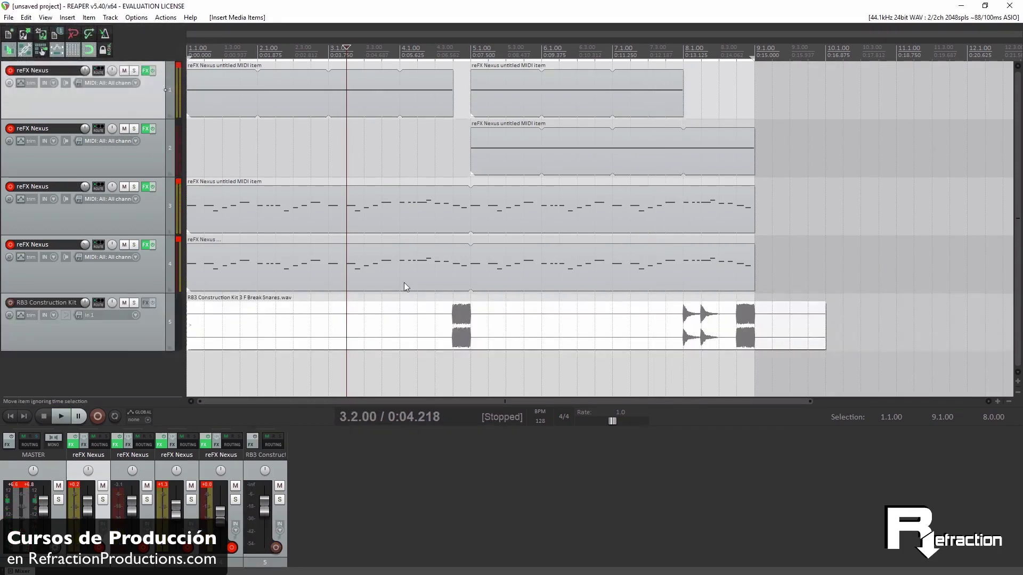
Split the snare sample at 8.4.00 and place its last piece at 2.4.00, in a gap cut into track 1 before bar 3
left_click(736, 53)
key("space")
key("space")
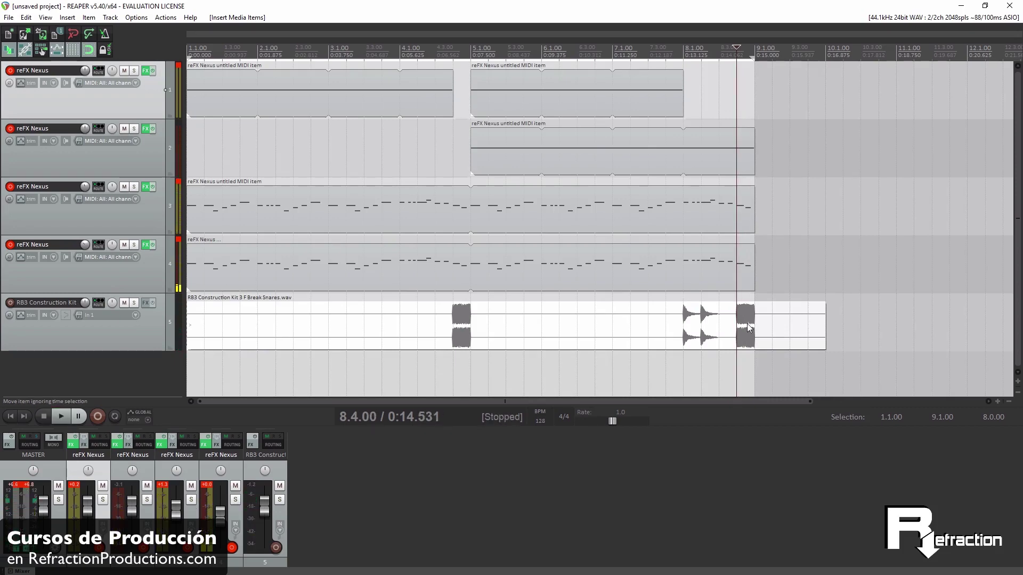
key("s")
key("space")
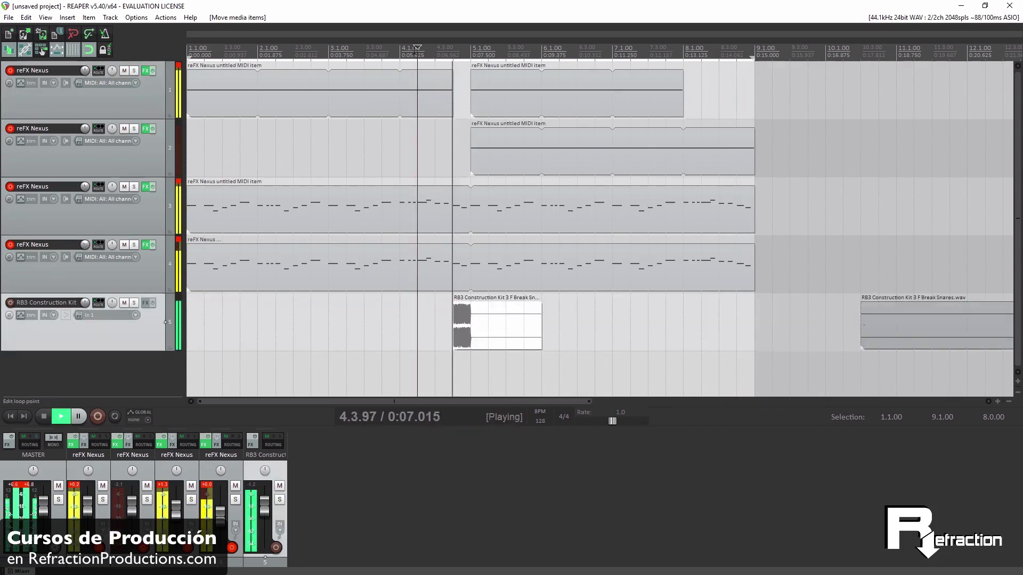
left_click(189, 48)
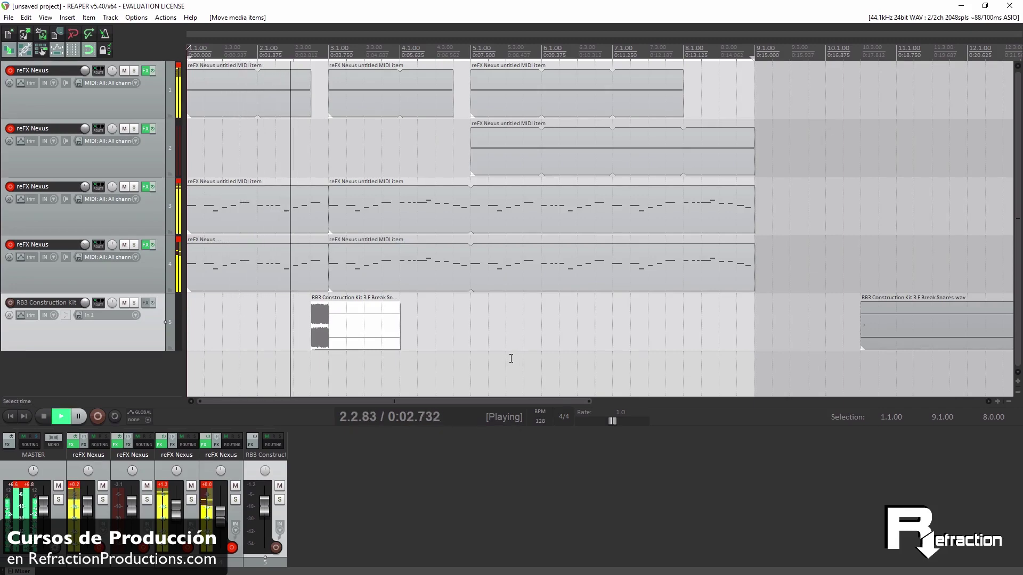
Lower the snare track's volume and trim track 1's second item to end at bar 4
left_click_drag(265, 510, 265, 522)
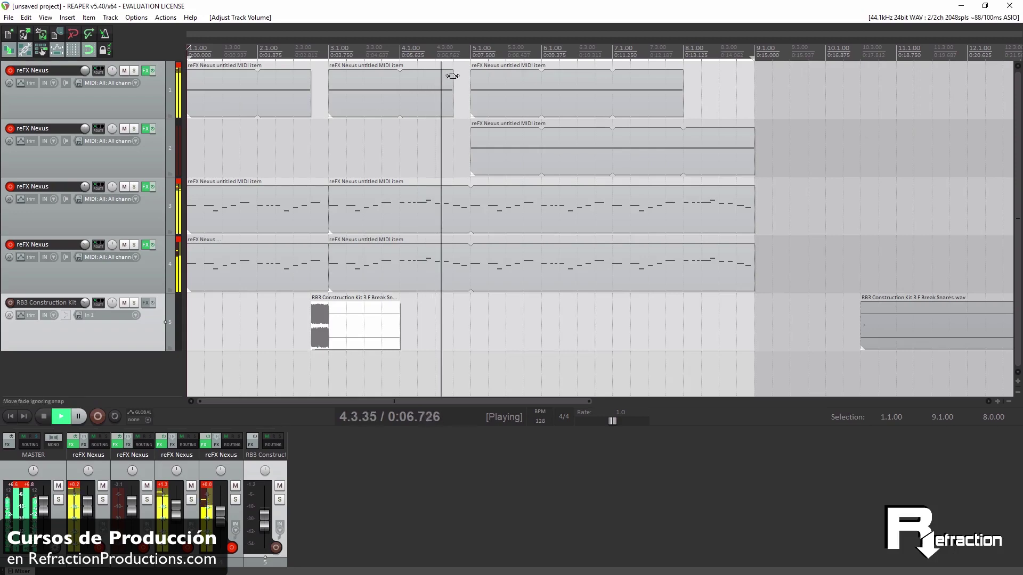
left_click_drag(453, 82, 400, 83)
key("space")
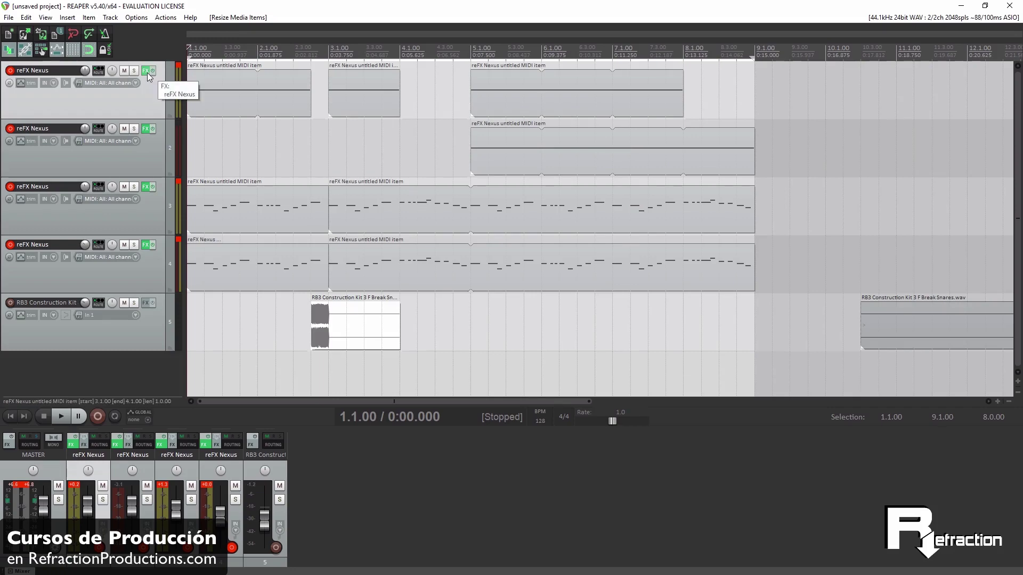
Check the Nexus settings on track 1 and close the FX window
left_click(146, 72)
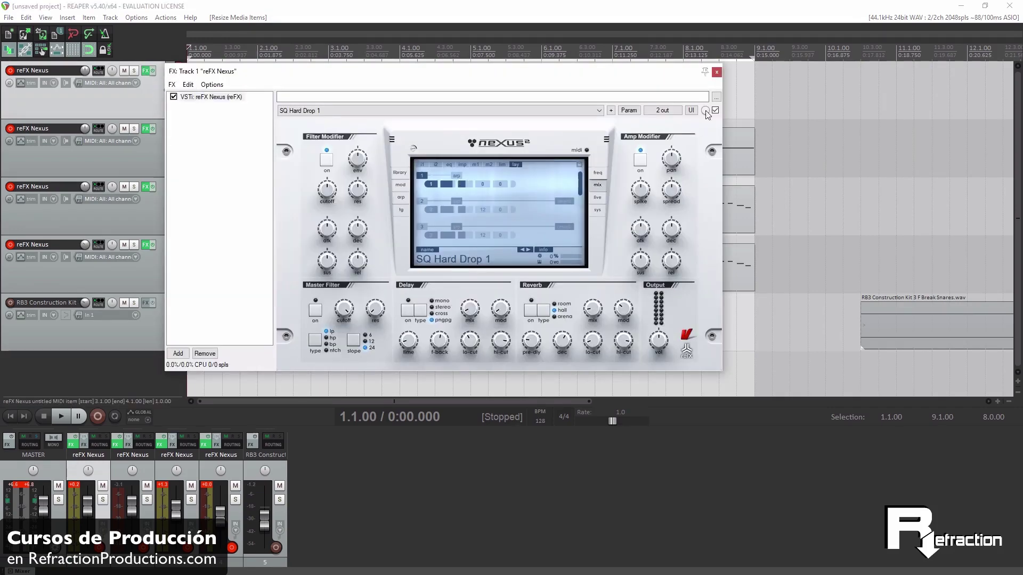
left_click(716, 72)
Raise the snare track's volume to about -1.08 dB during playback
key("space")
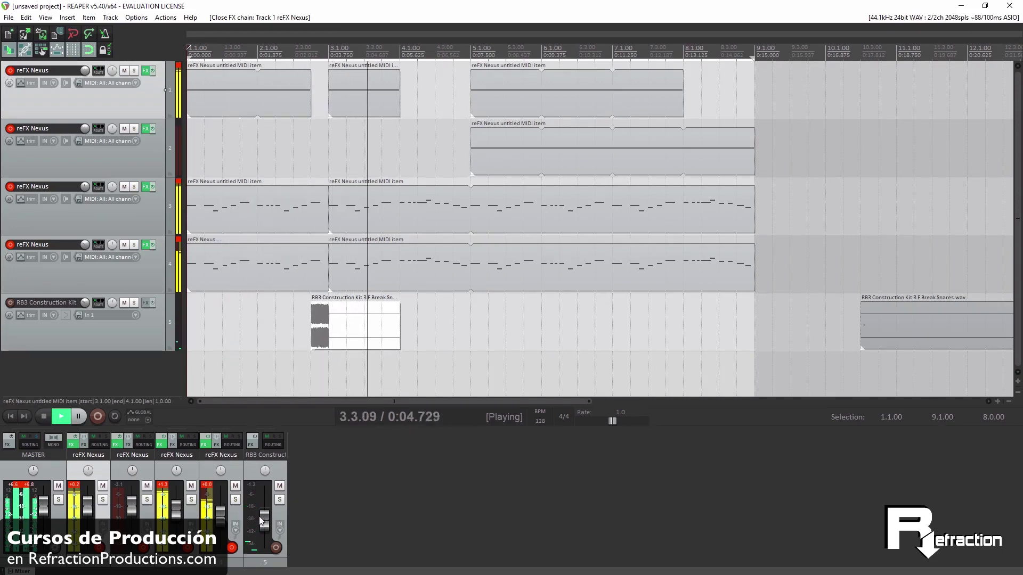
left_click_drag(265, 520, 262, 508)
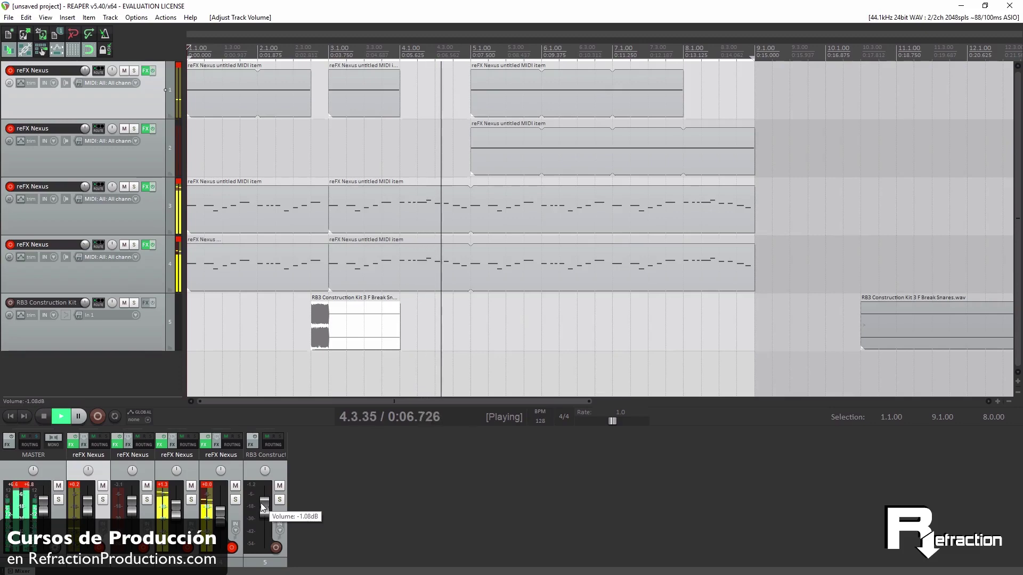
key("space")
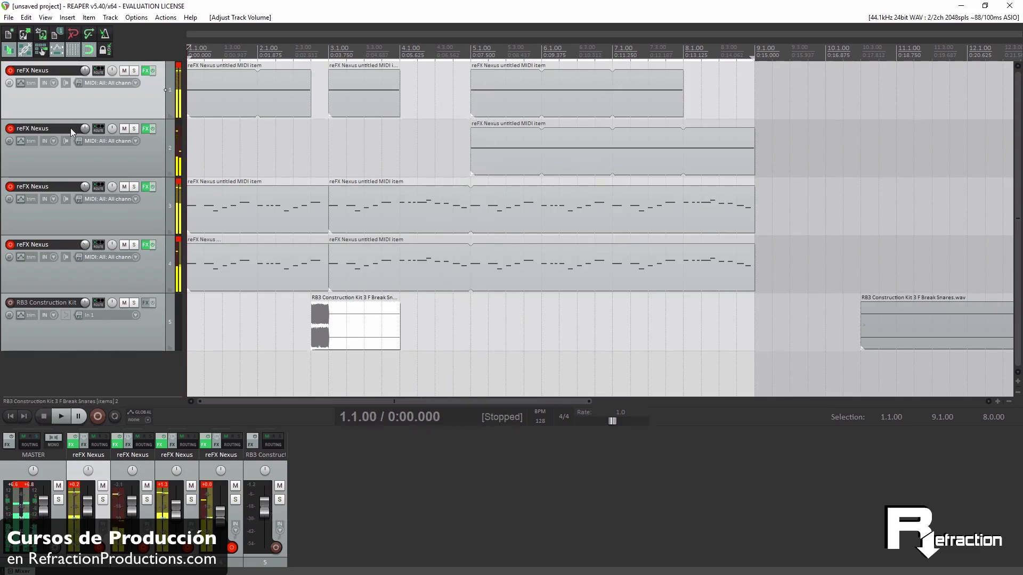
Look over the layer mix of the SQ Hard Drop 1 preset in track 2's Nexus
left_click(146, 130)
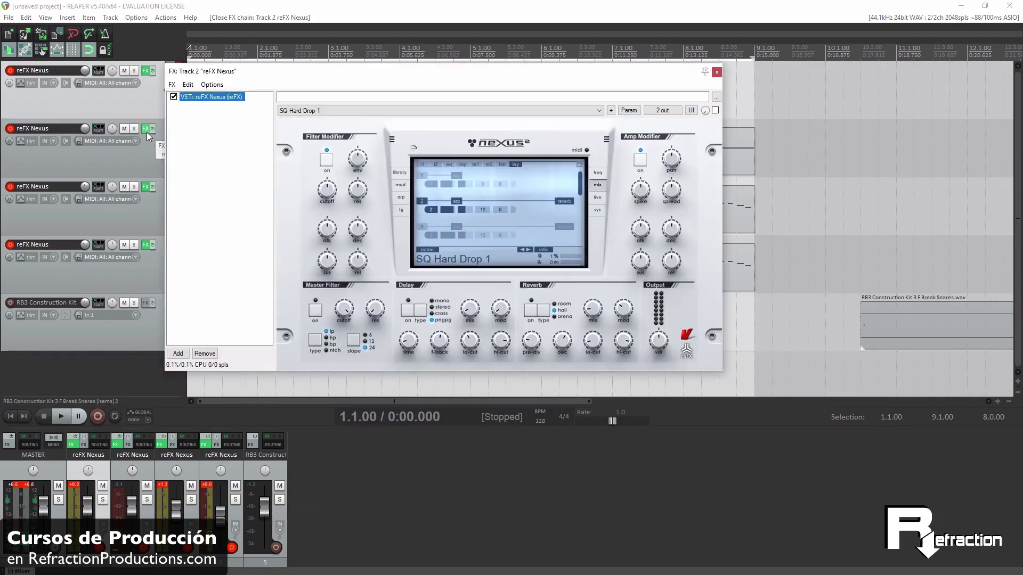
left_click(460, 203)
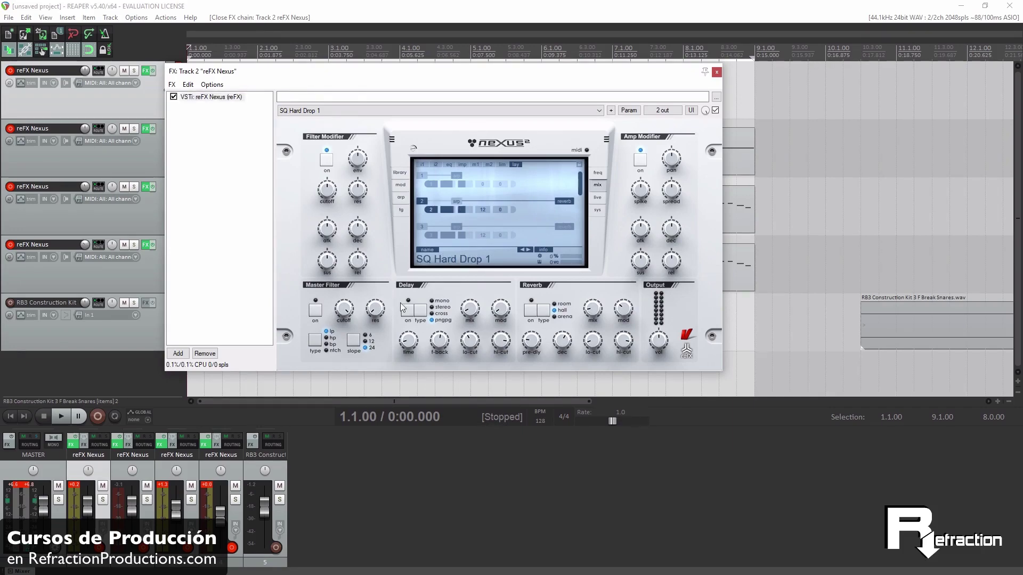
left_click(717, 74)
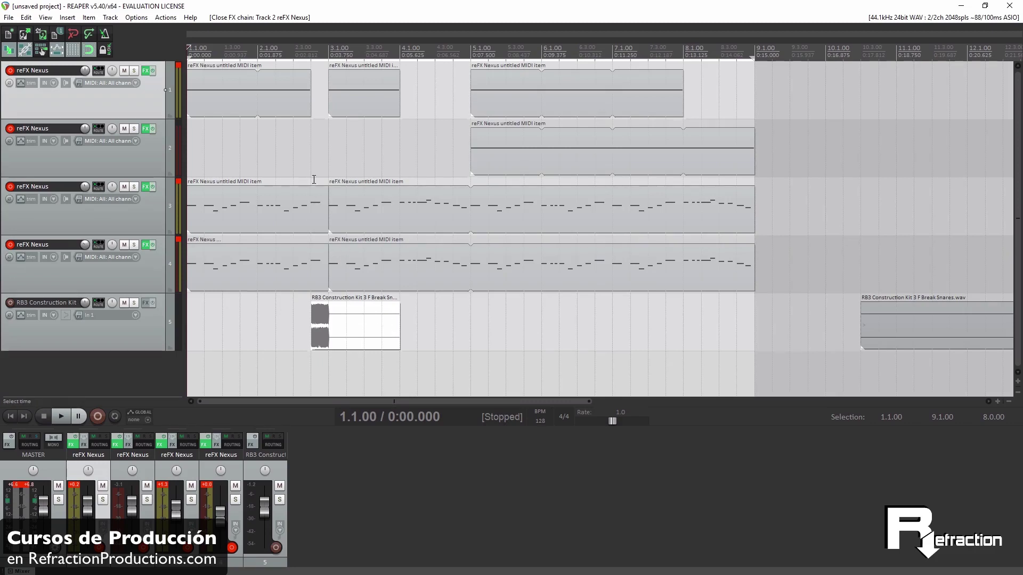
Play from the start and set the snare track's volume to about -3.68 dB
key("space")
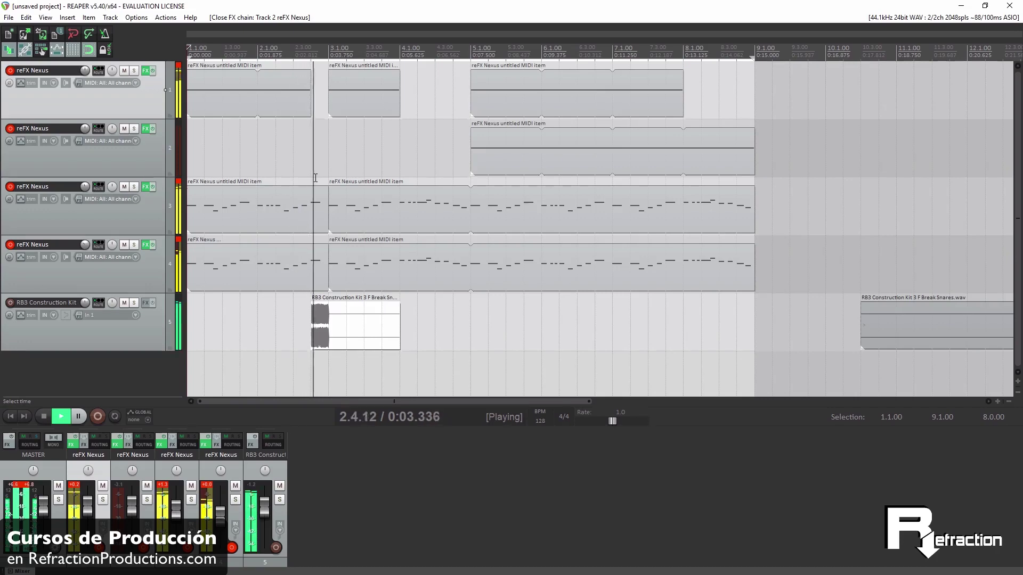
mouse_move(265, 512)
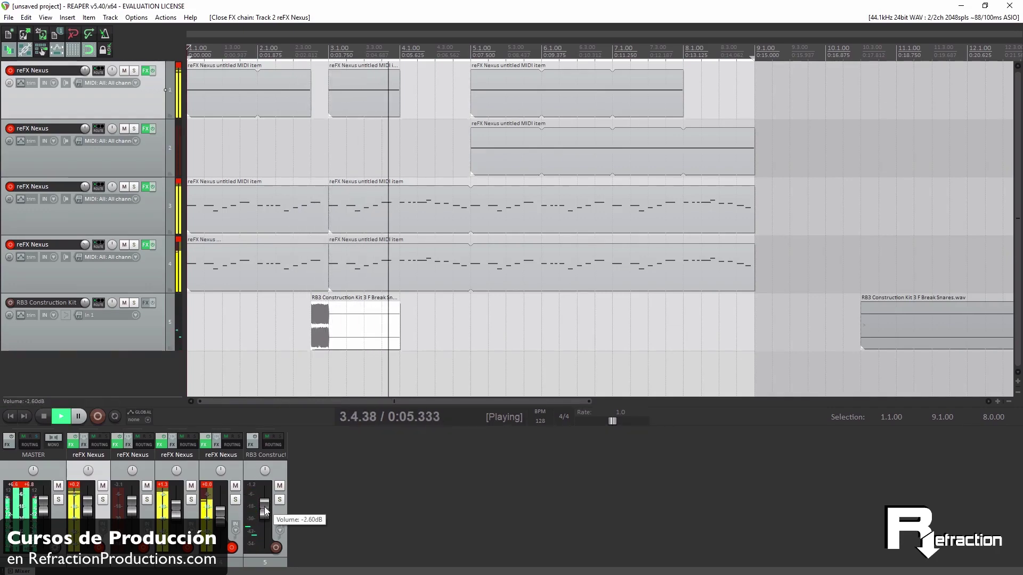
left_click_drag(265, 512, 265, 508)
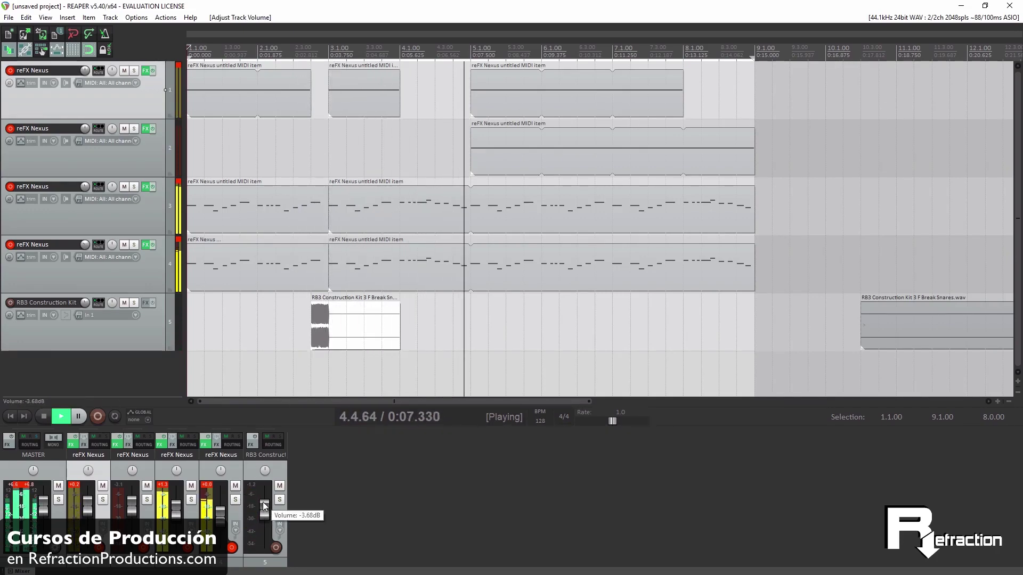
key("space")
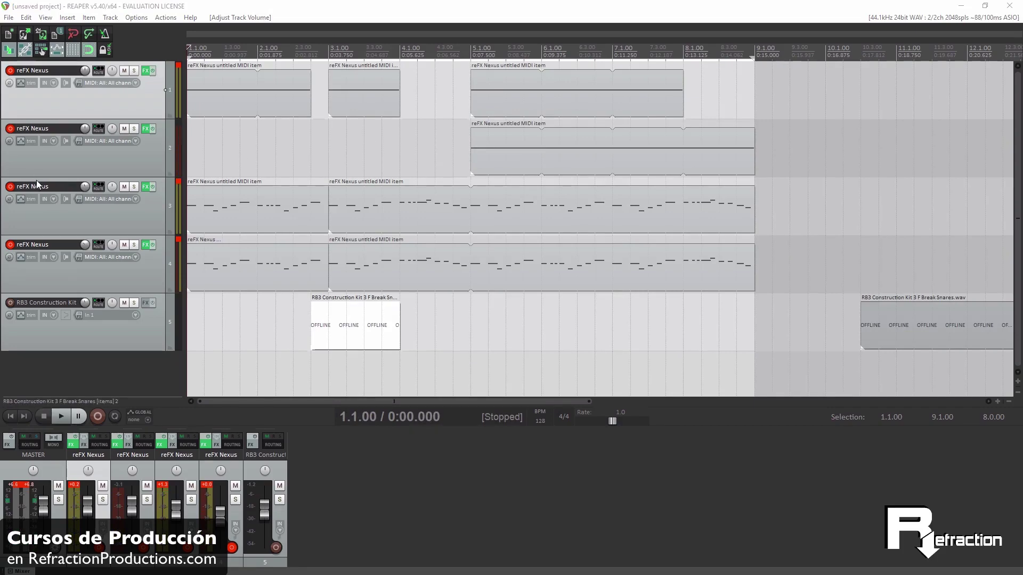
Start playback and adjust the amp envelope release of the AR Cannonball preset in track 3's Nexus
left_click(149, 216)
key("space")
left_click(145, 186)
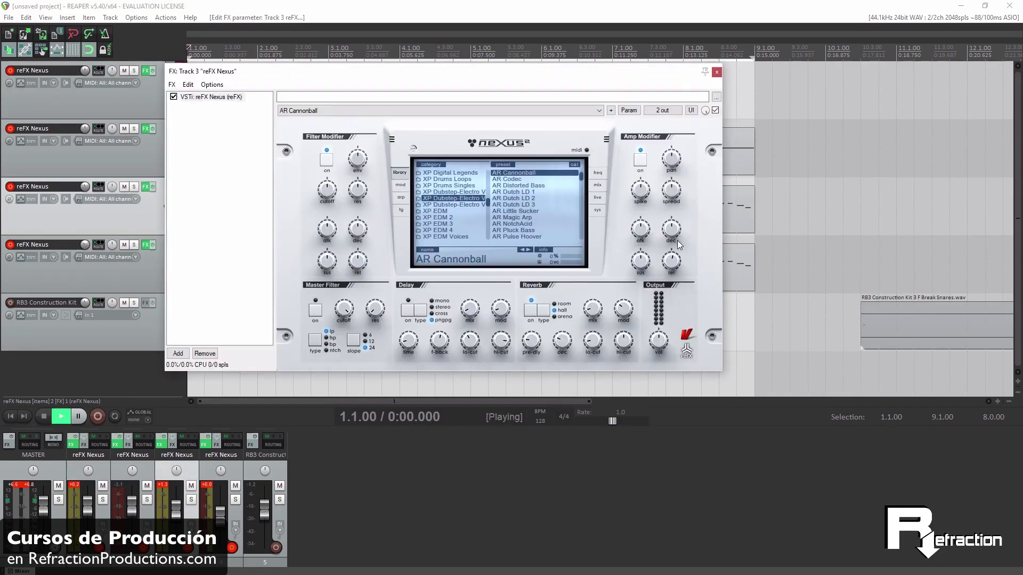
mouse_move(674, 258)
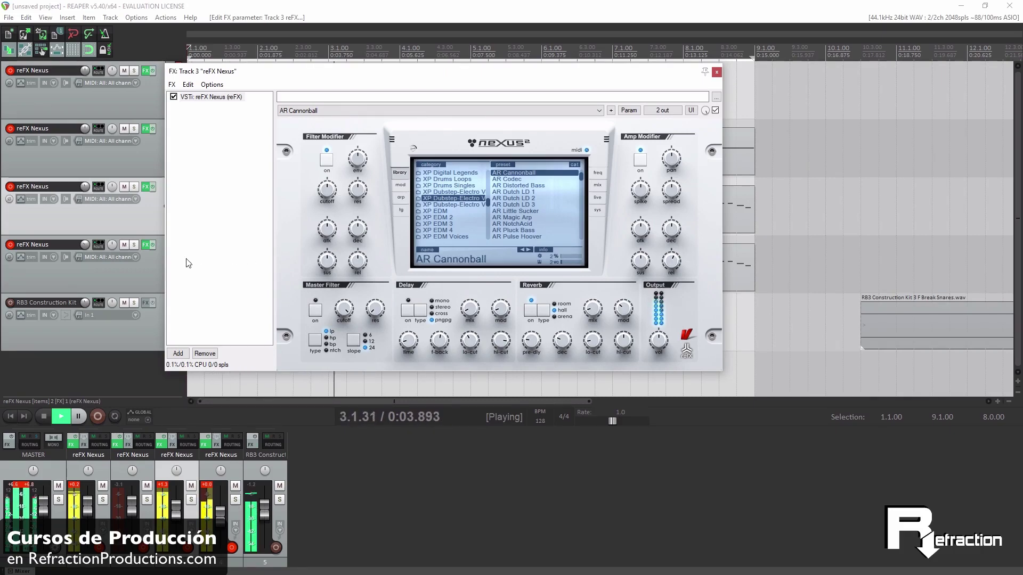
Adjust the amp release of the LD Jumper preset in track 4's Nexus, close the FX windows and stop playback
left_click(148, 247)
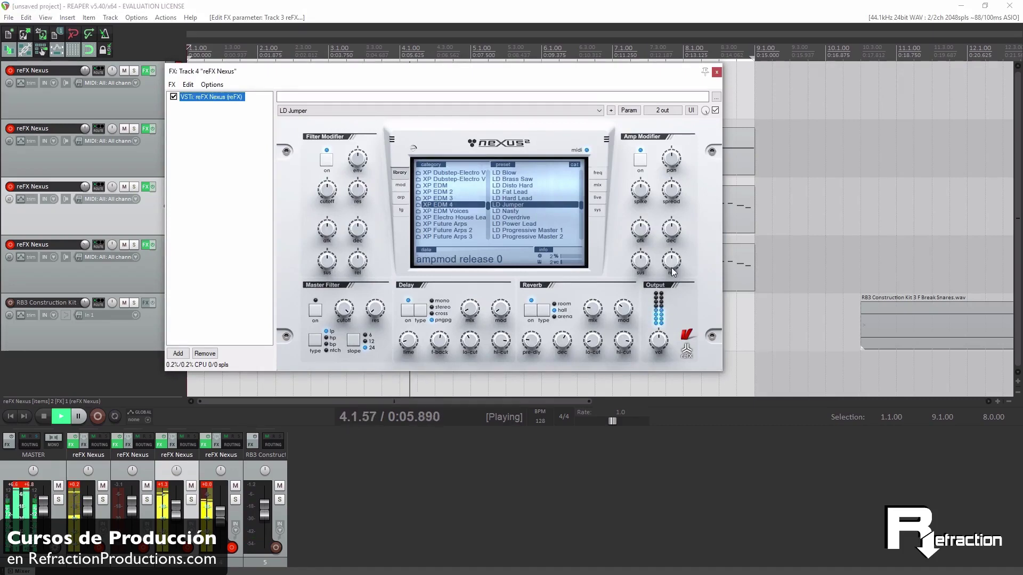
left_click_drag(679, 251, 681, 247)
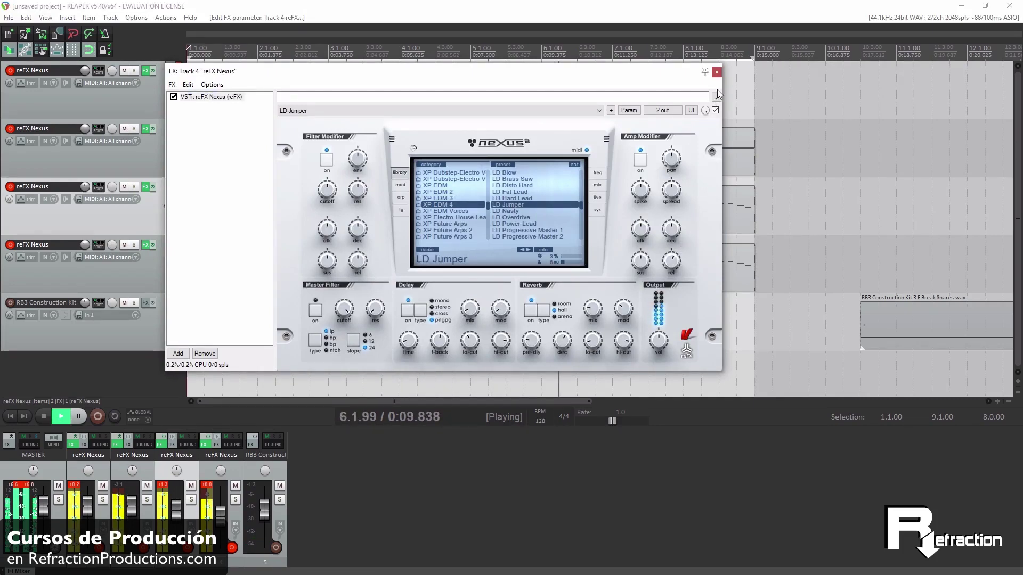
left_click(718, 73)
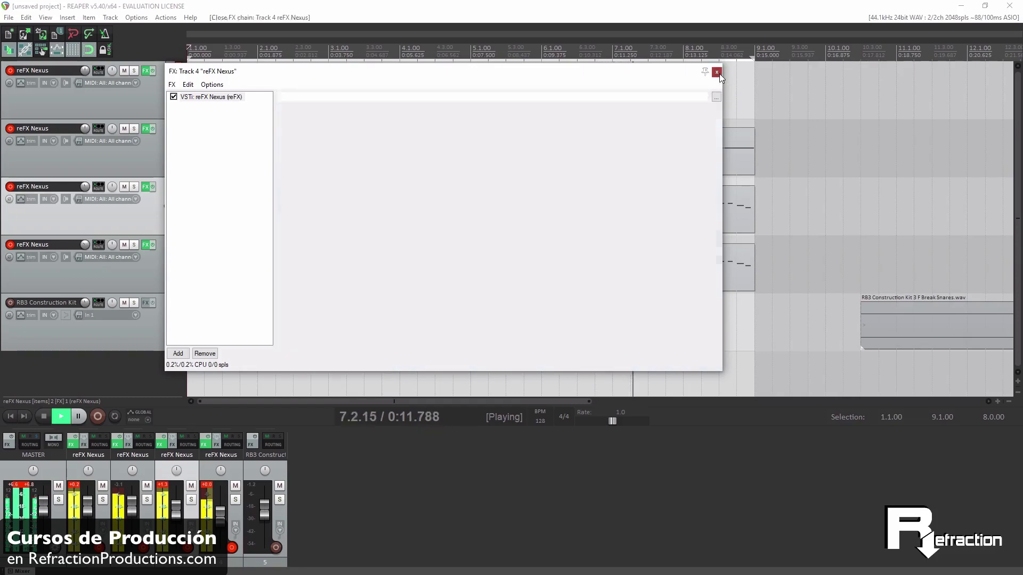
key("Escape")
key("space")
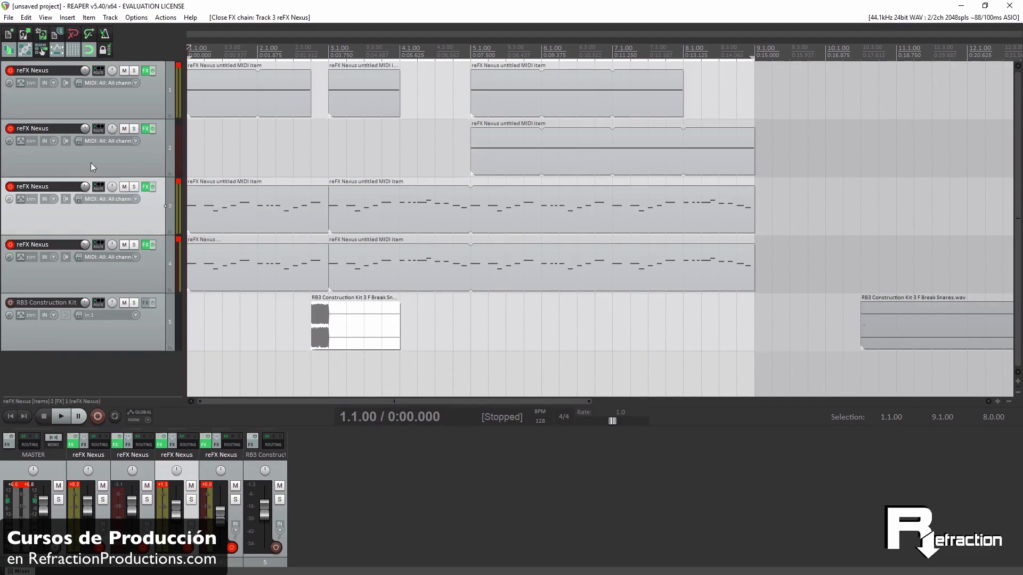
Add FabFilter Saturn to track 3's FX chain after Nexus and load the Basic Saturator preset from Best Of
left_click(146, 187)
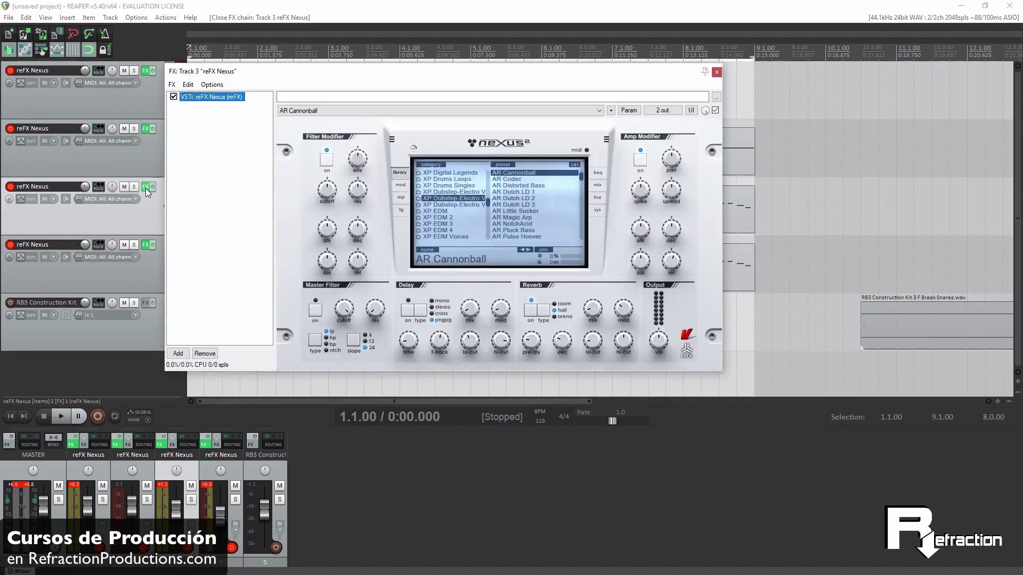
left_click(179, 354)
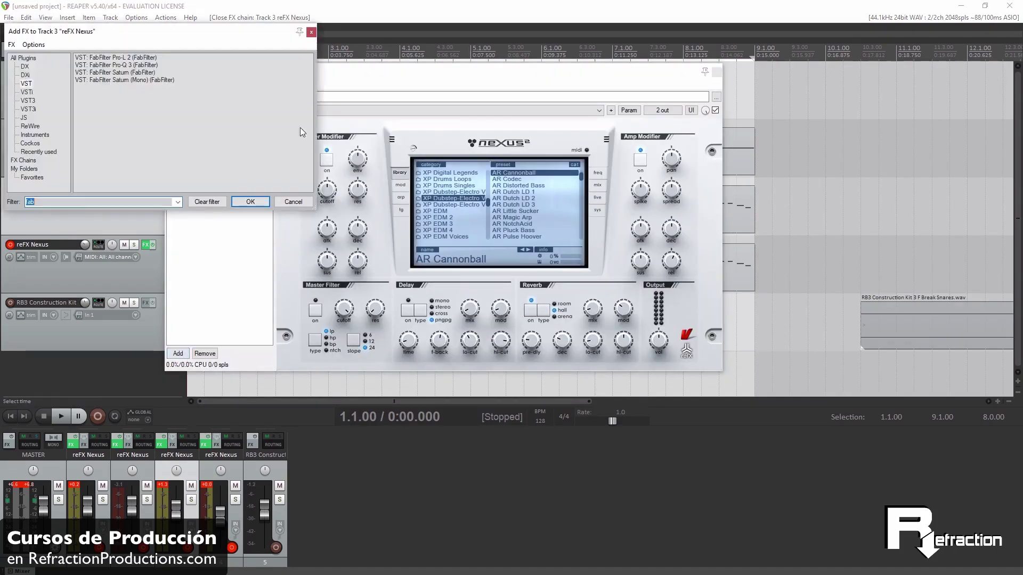
double_click(127, 73)
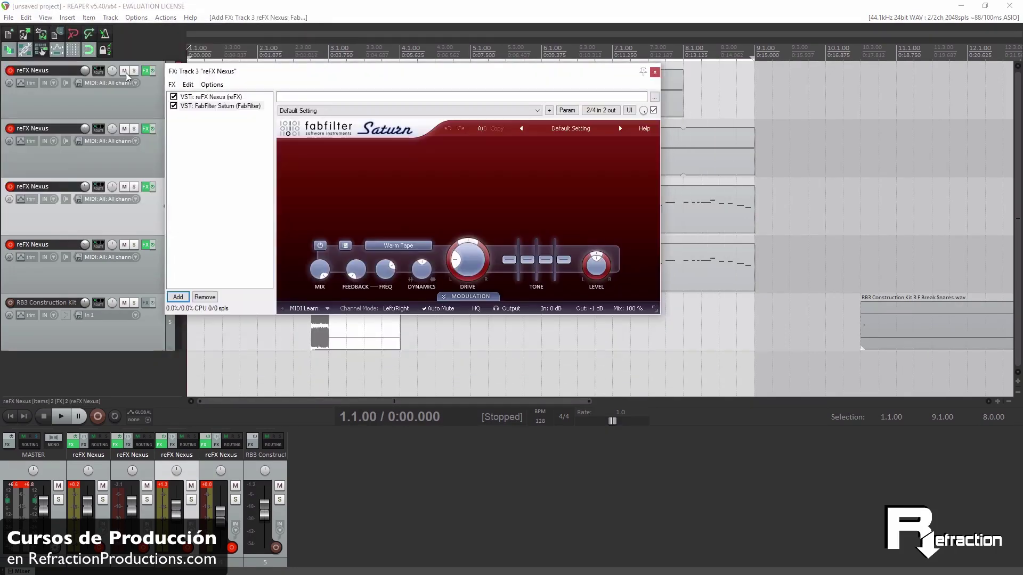
left_click(581, 126)
mouse_move(577, 141)
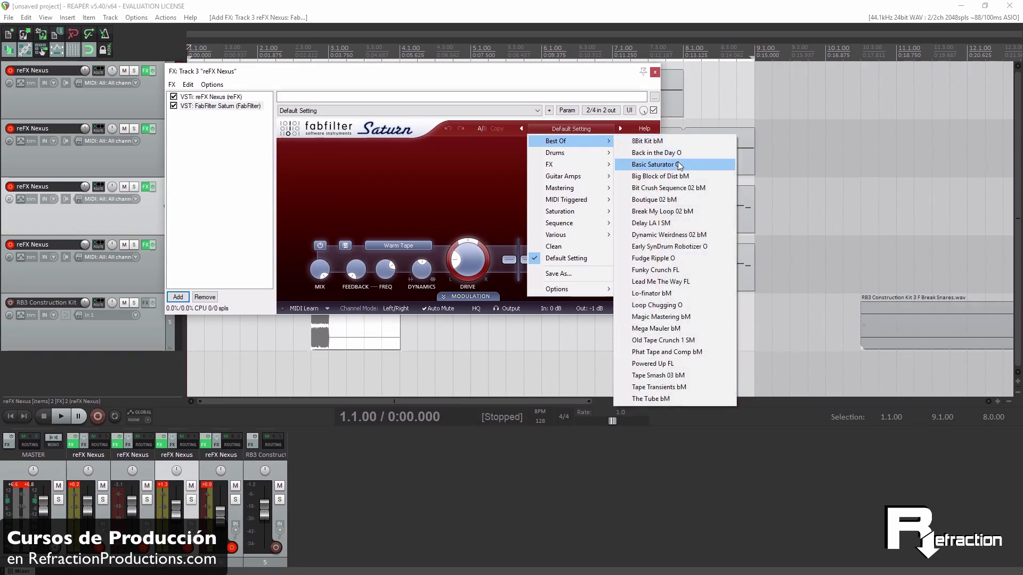
left_click(654, 165)
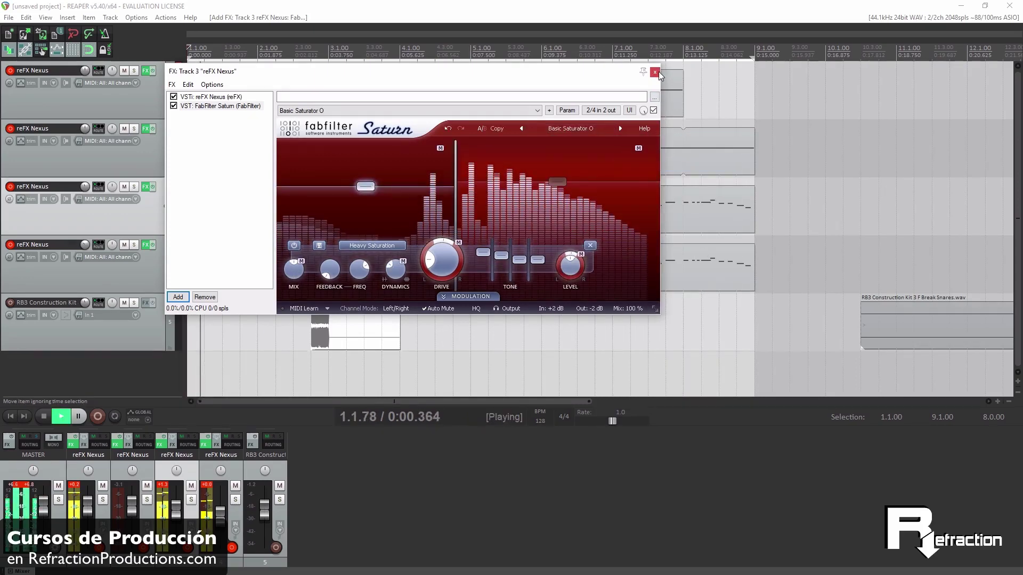
Lower track 3's volume slightly during playback, close its FX window and stop playback
left_click_drag(178, 509, 179, 514)
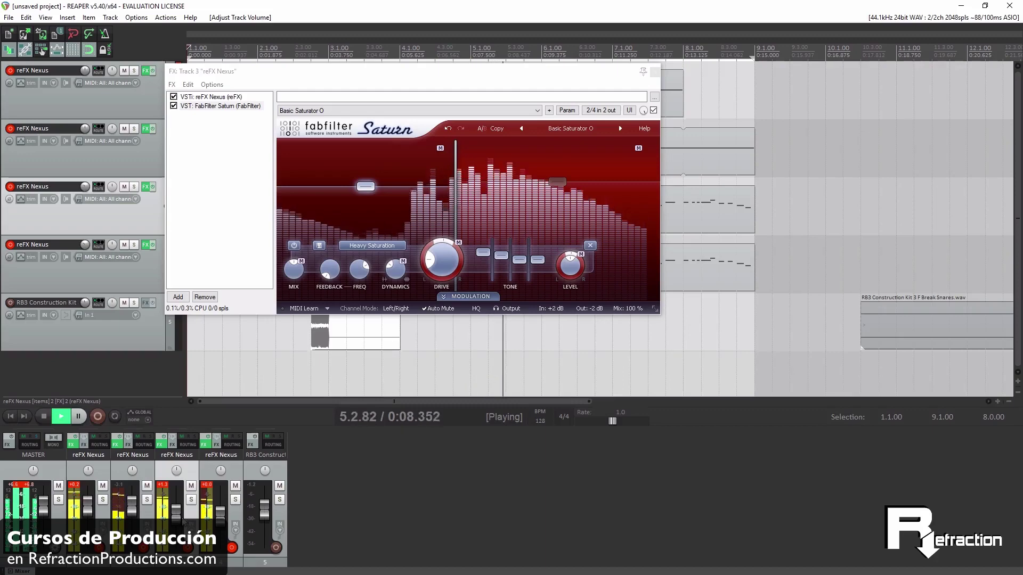
left_click(655, 71)
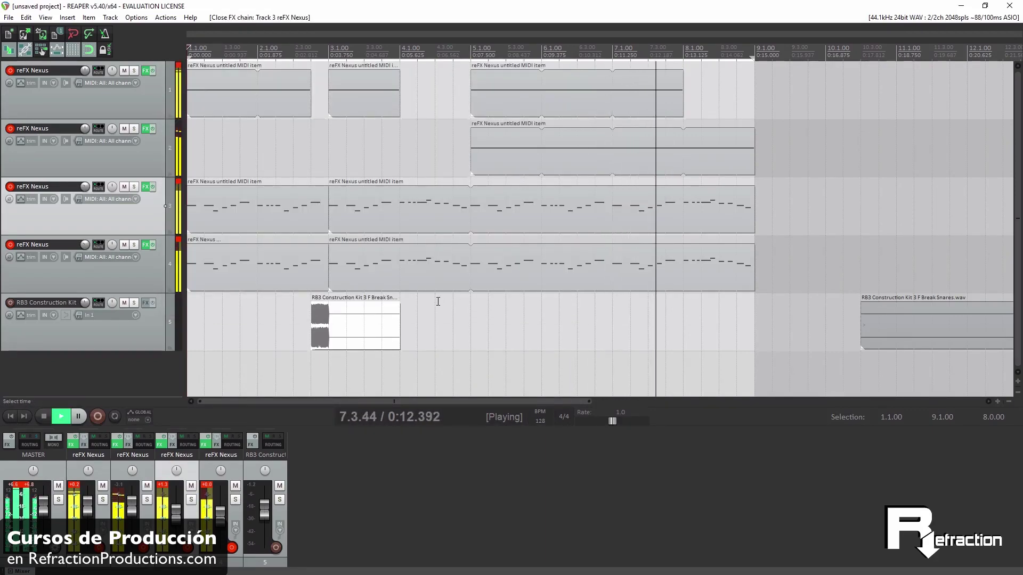
key("space")
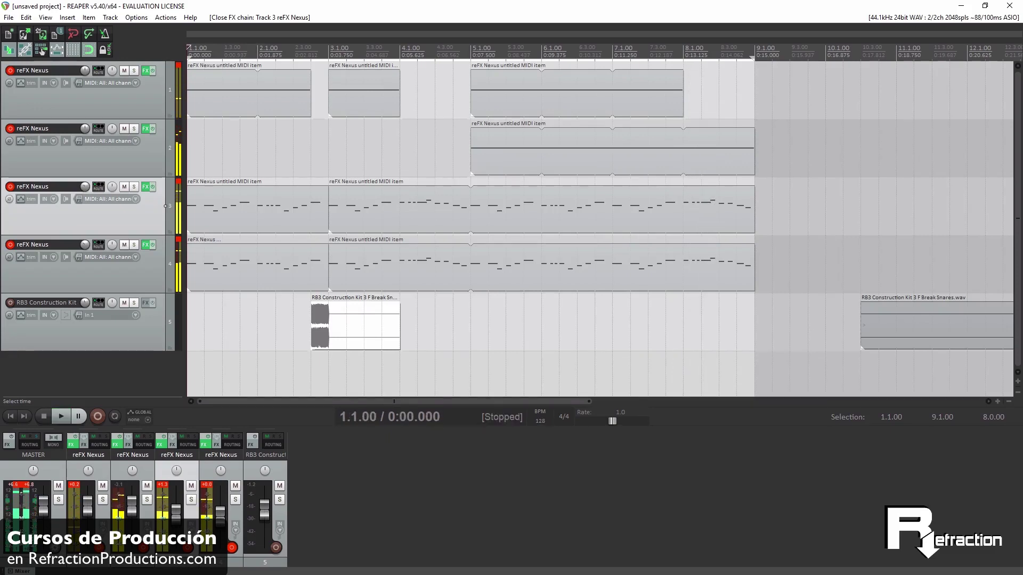
Split the MIDI items on tracks 1 and 2 at bar 7 and shorten the parts before it to end at 6.4.00
left_click(615, 79)
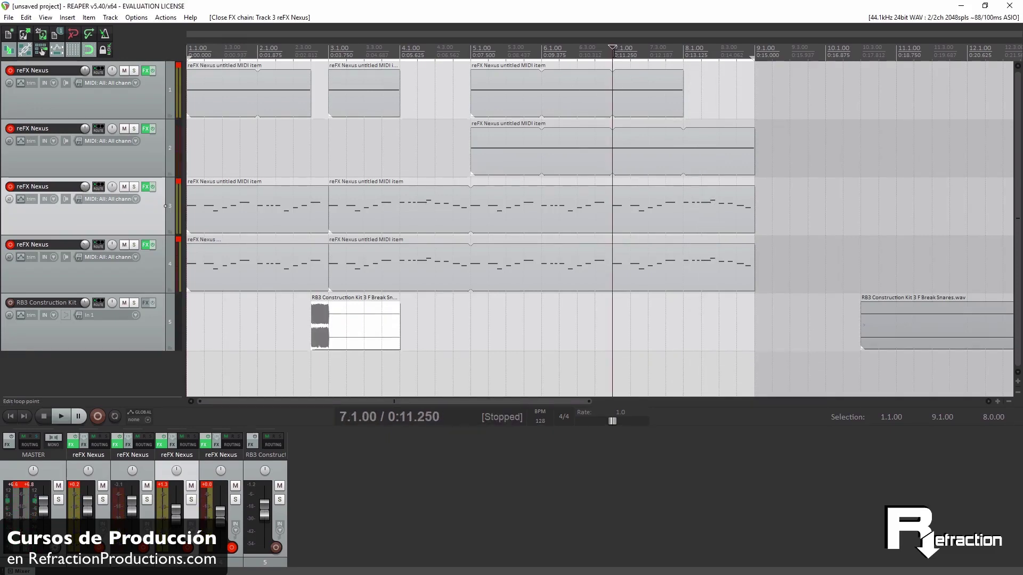
key("s")
left_click(612, 139)
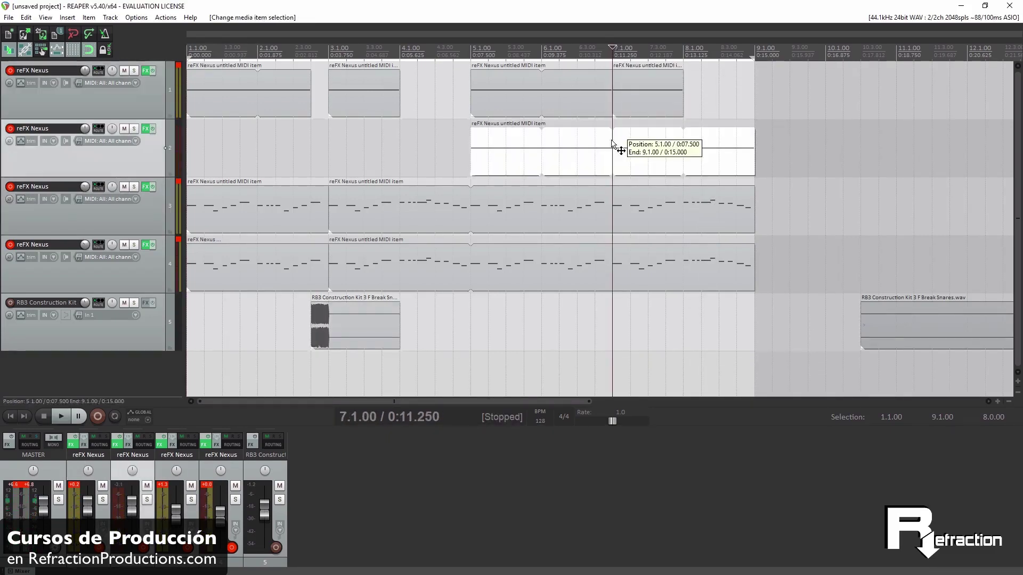
key("s")
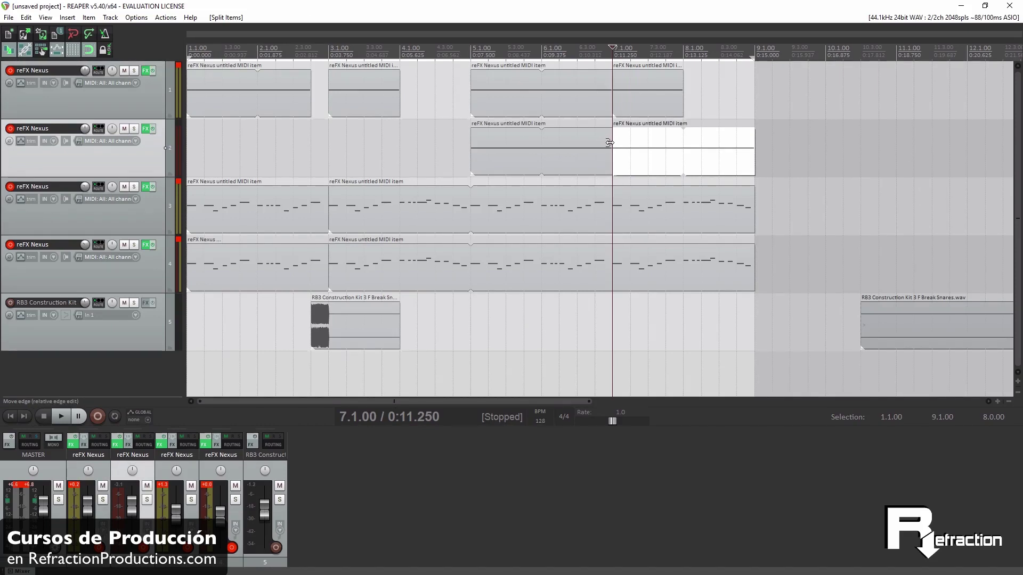
left_click_drag(613, 139, 596, 139)
left_click_drag(609, 86, 595, 85)
Copy the first snare fill on track 5 to 6.4.00 and play it back from 6.3.00
left_click(375, 319)
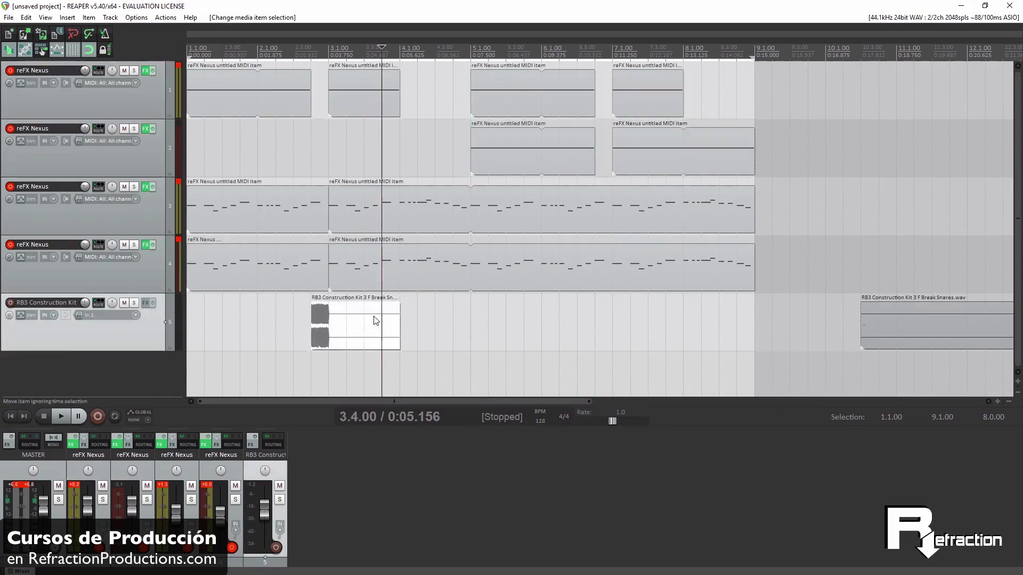
left_click(596, 53)
key("ctrl+v")
left_click(572, 51)
key("space")
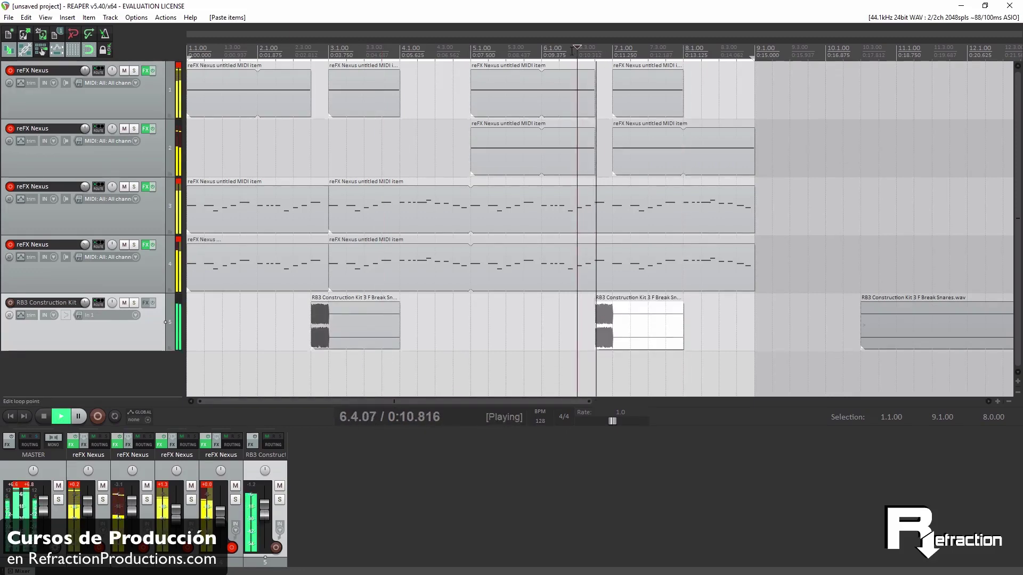
key("space")
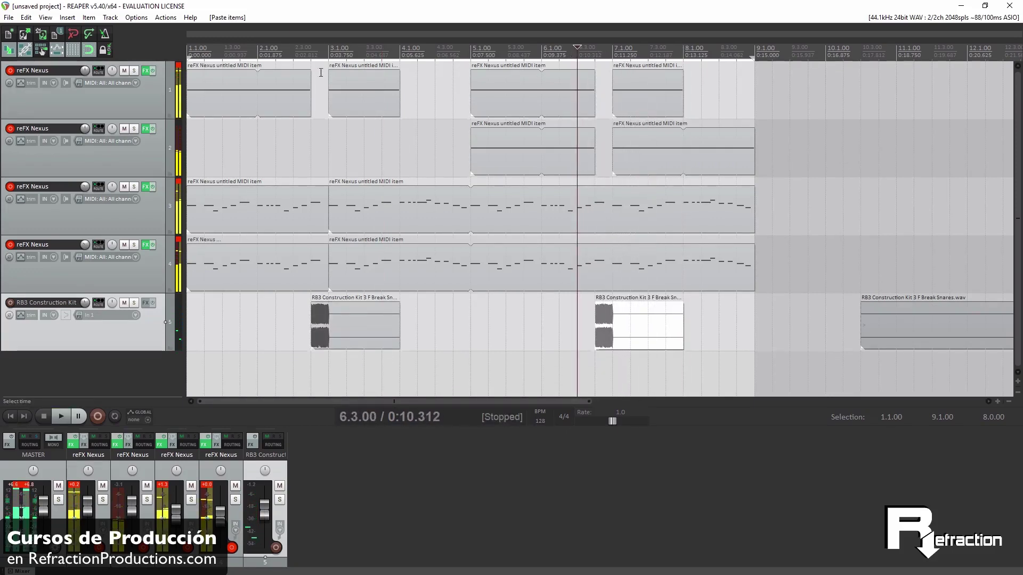
Trim the start of the Kit 11 D Break Snares item on track 6 to bar 8
left_click(311, 52)
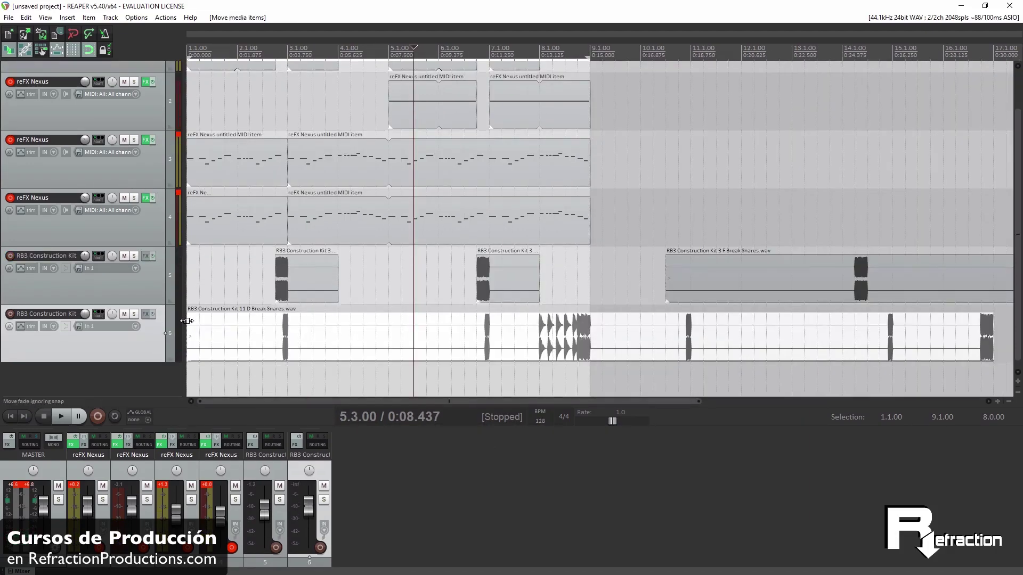
left_click_drag(188, 320, 541, 322)
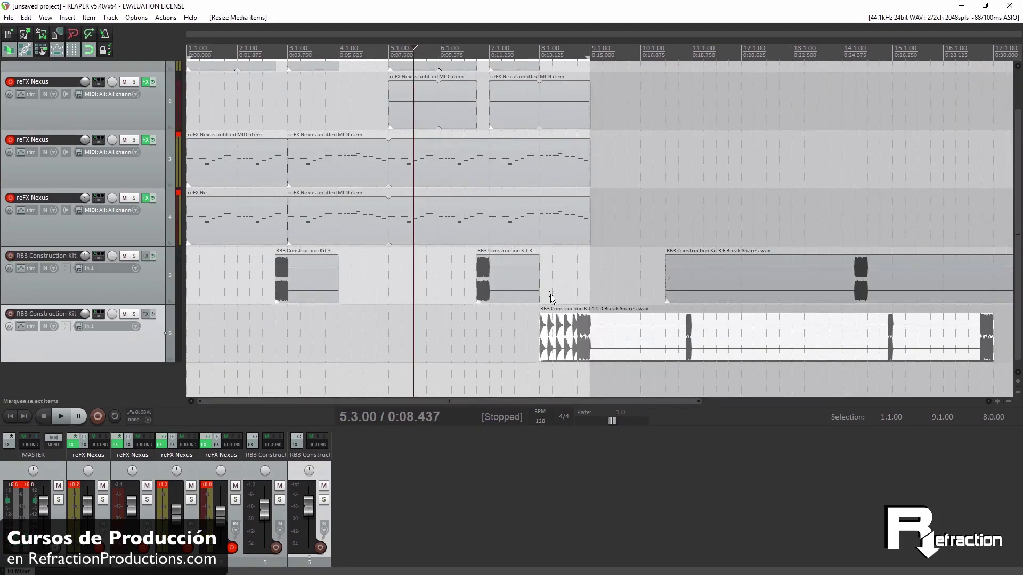
right_click(553, 306)
left_click(552, 312)
Split the first snare hit off the Kit 11 D Break Snares item at 8.1.66
scroll(551, 320, "up", 8)
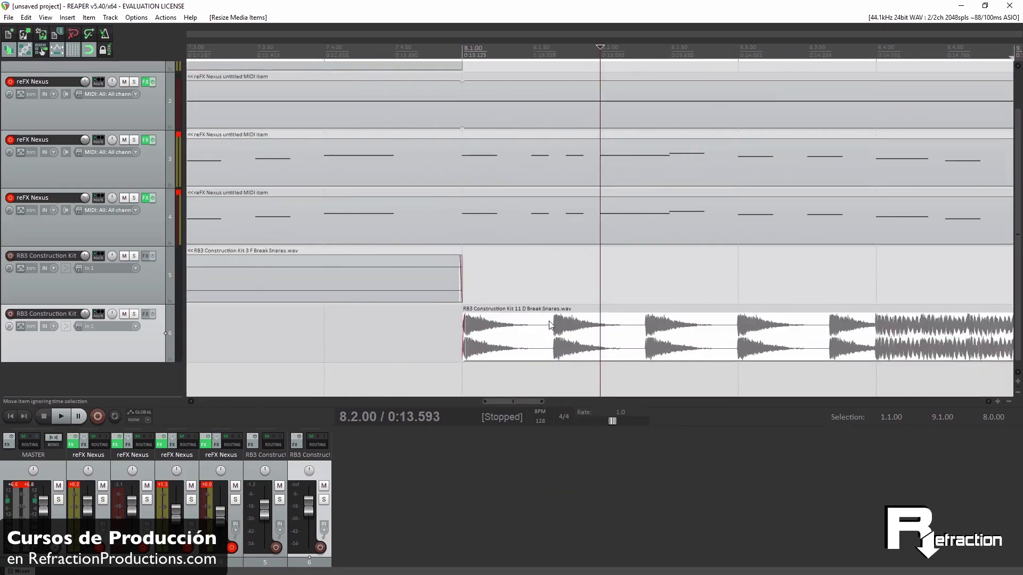
scroll(461, 322, "up", 4)
left_click(470, 320)
key("s")
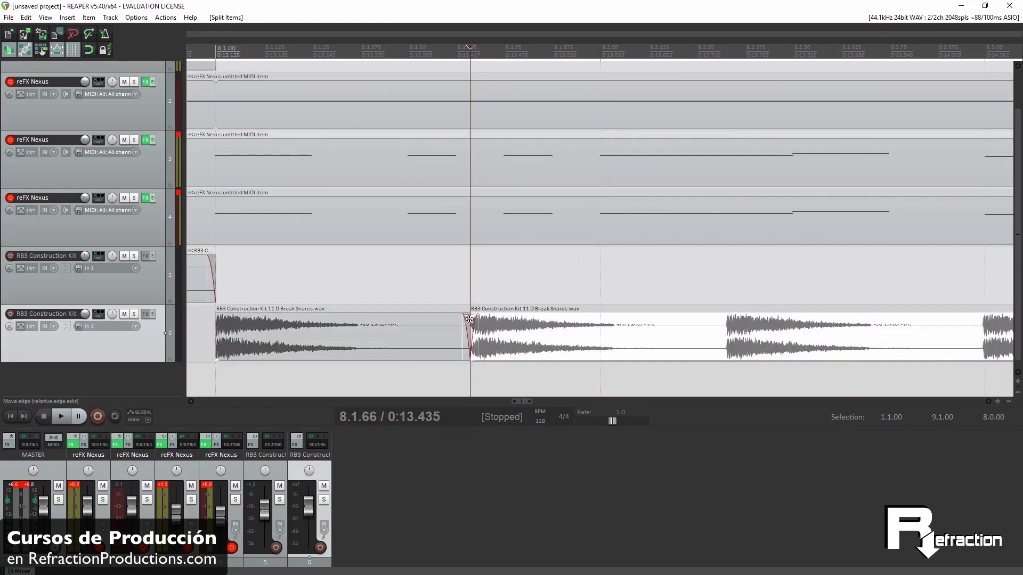
Move the separated snare hit to 4.1.00 and copy it to beats 2, 3 and 4 of bar 4
scroll(597, 328, "down", 6)
left_click_drag(598, 330, 668, 339)
left_click_drag(668, 339, 778, 356, "ctrl")
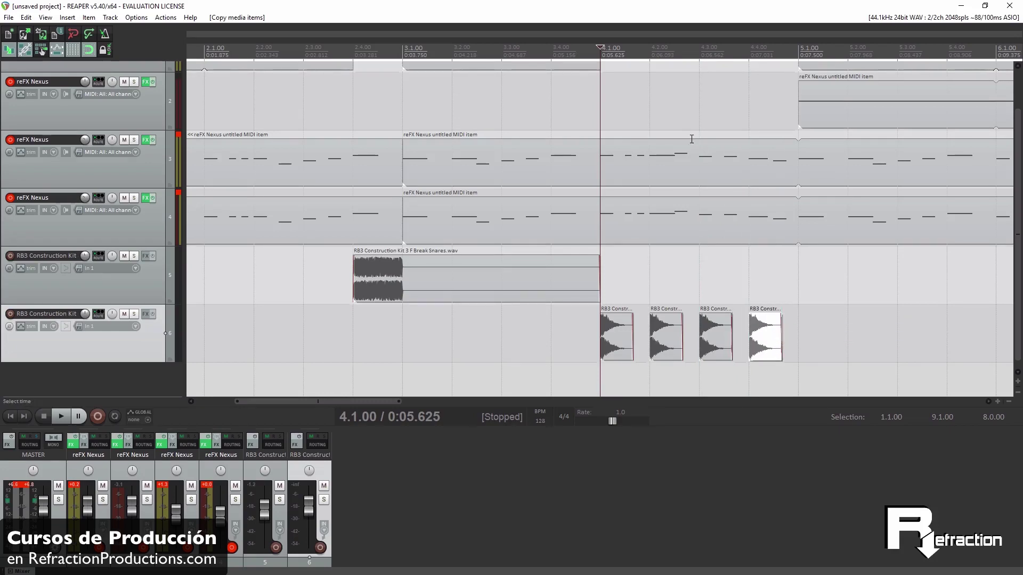
Play bar 4 and delete the fourth snare hit, at 4.4.00 on track 6
key("space")
key("space")
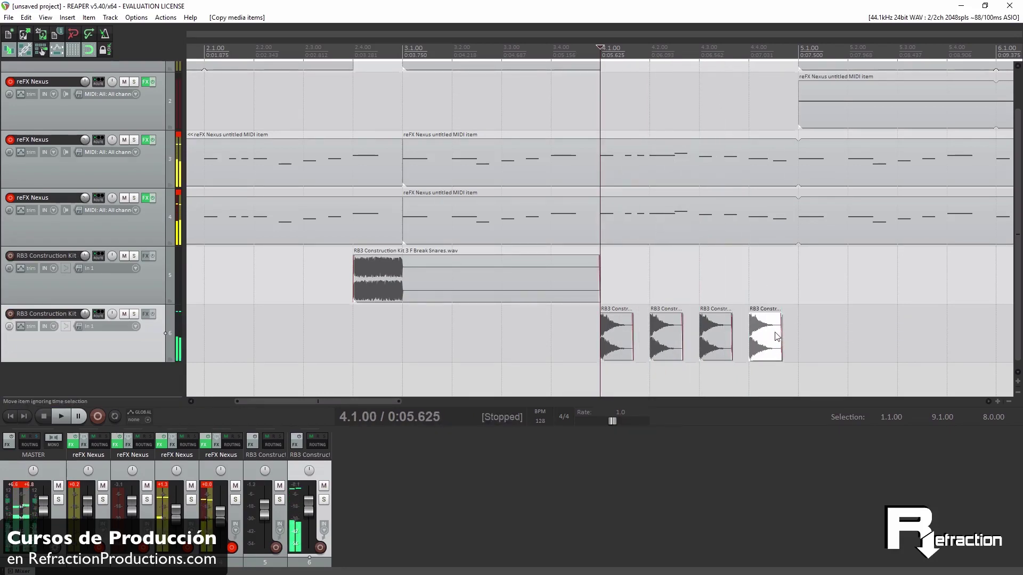
left_click(773, 336)
key("Delete")
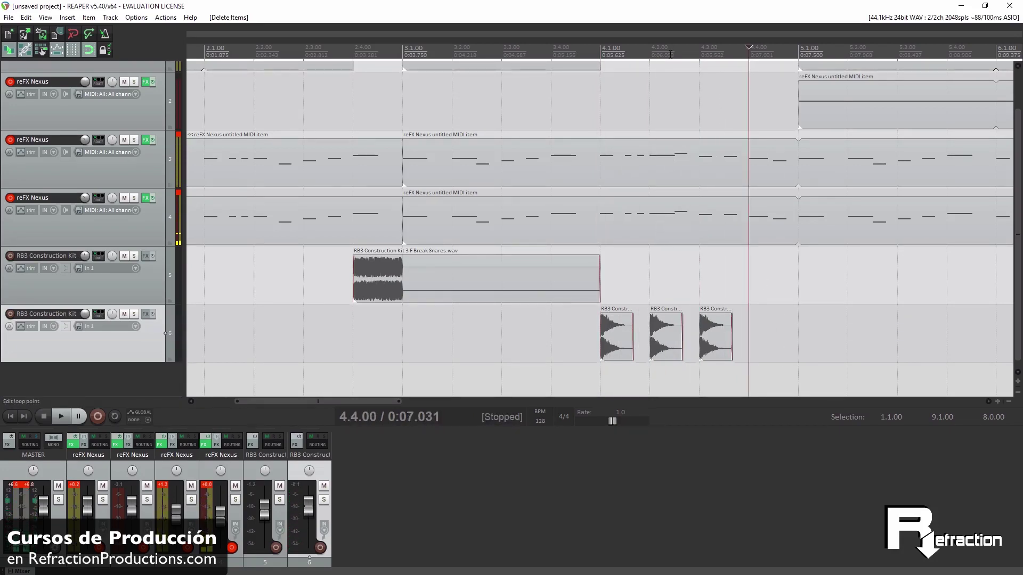
Trim the long Kit 3 F Break Snares item to its snare roll, place it at 4.4.00 on track 5 and play from bar 4
scroll(787, 256, "down", 5)
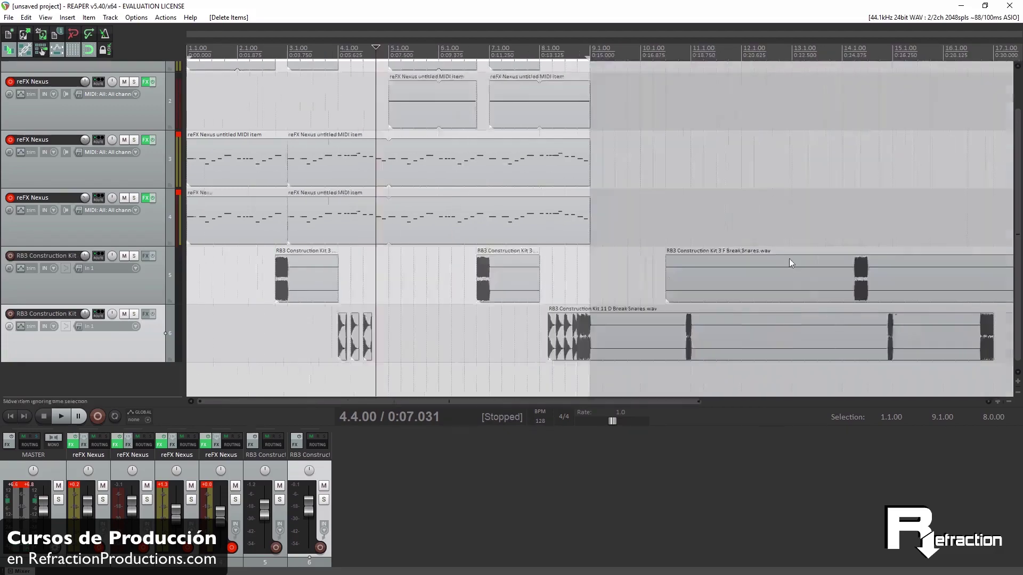
left_click_drag(789, 258, 535, 257)
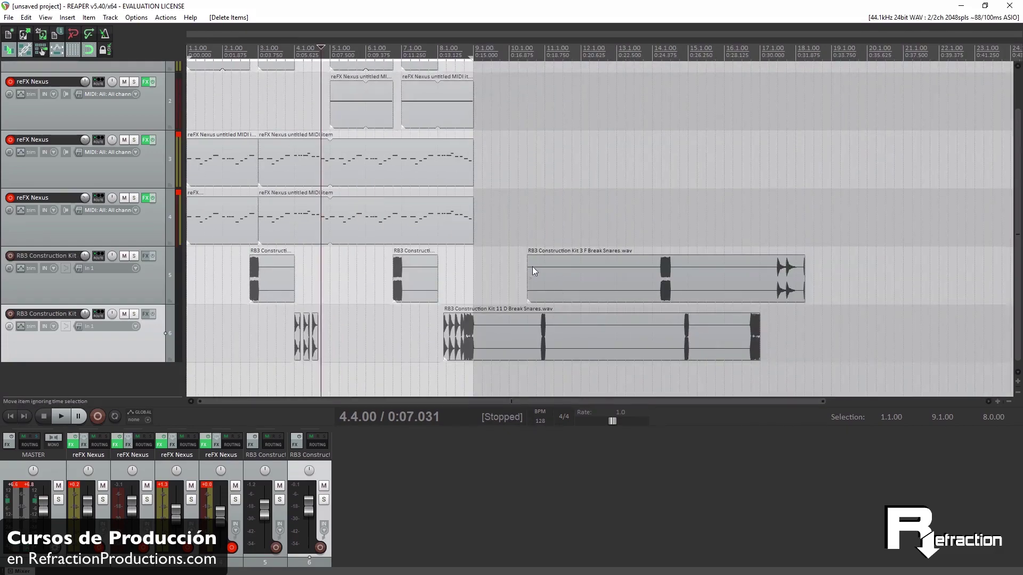
left_click(673, 252)
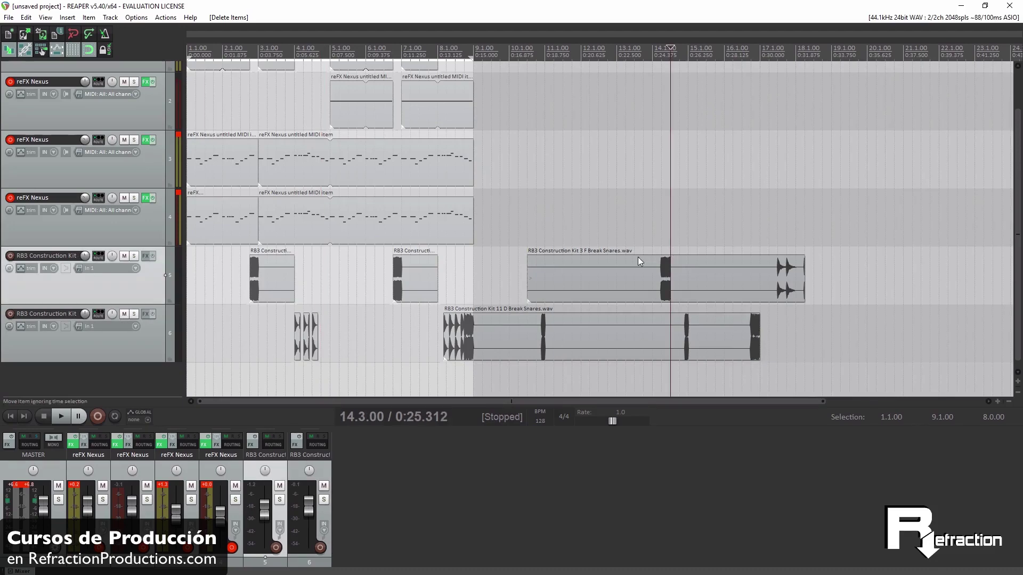
left_click(637, 260)
left_click_drag(638, 262, 800, 272)
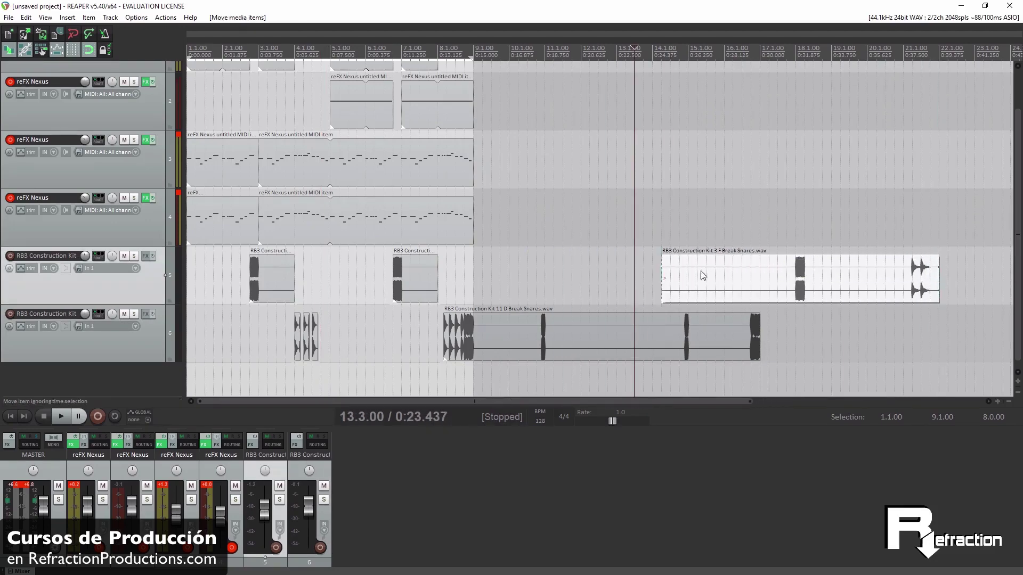
left_click_drag(663, 276, 474, 276)
left_click_drag(937, 272, 326, 262)
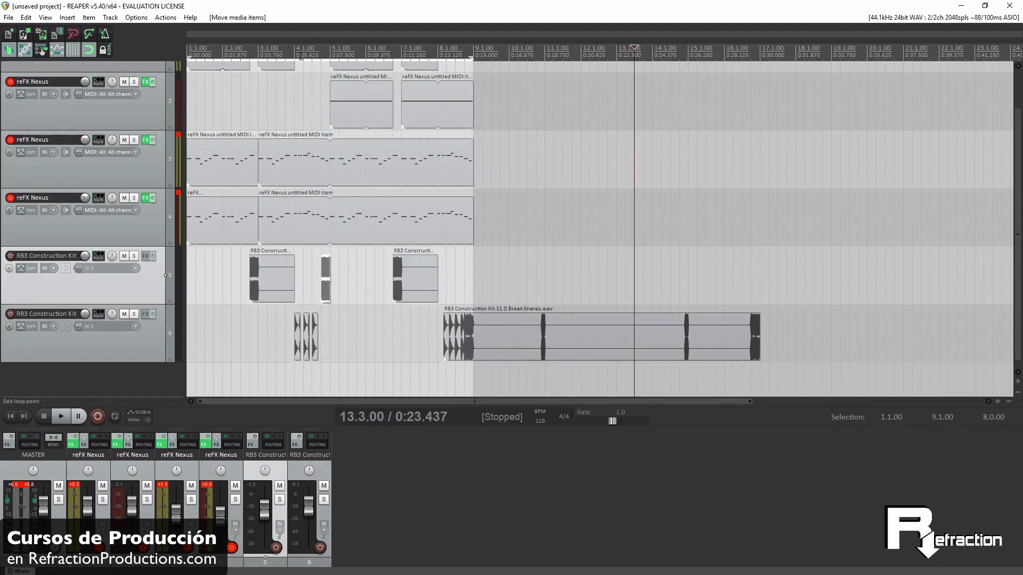
left_click(295, 51)
key("space")
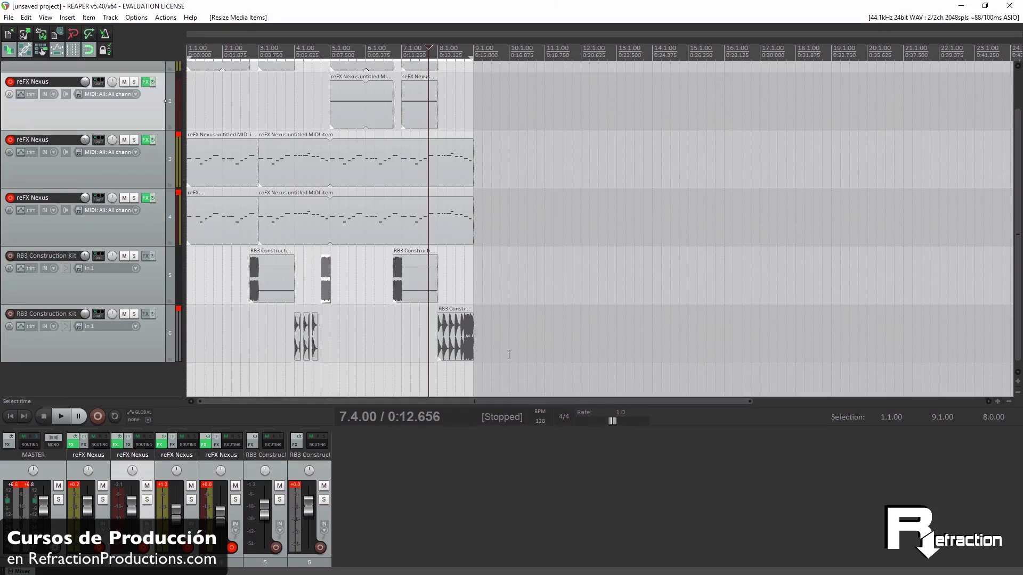
scroll(408, 334, "up", 3)
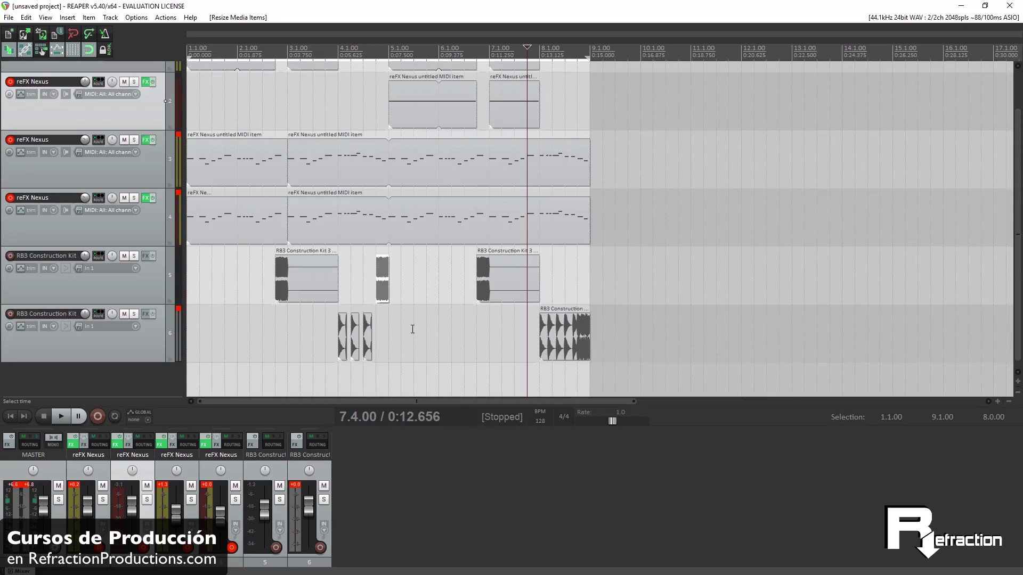
scroll(739, 231, "up", 2)
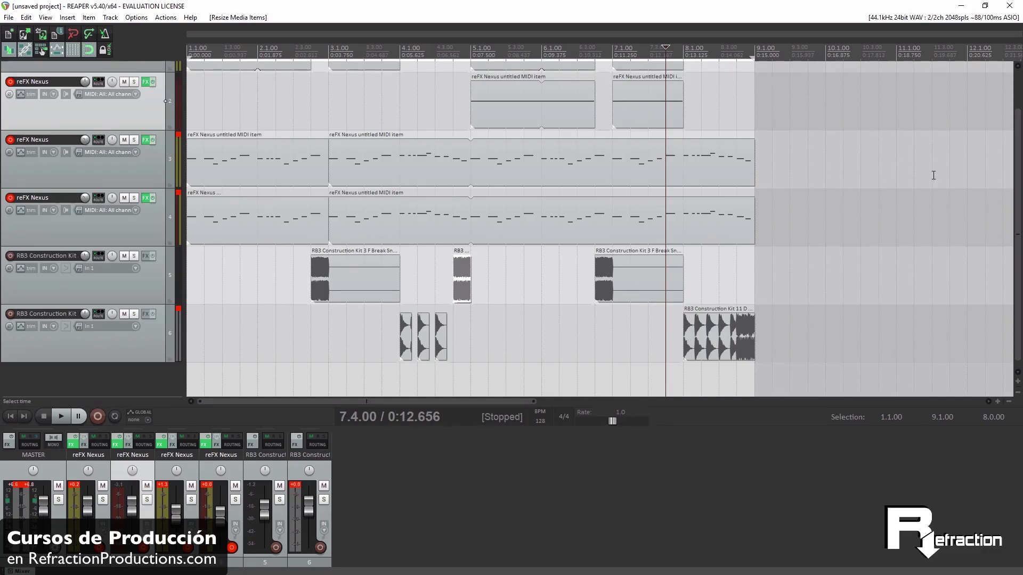
left_click_drag(1019, 142, 1020, 104)
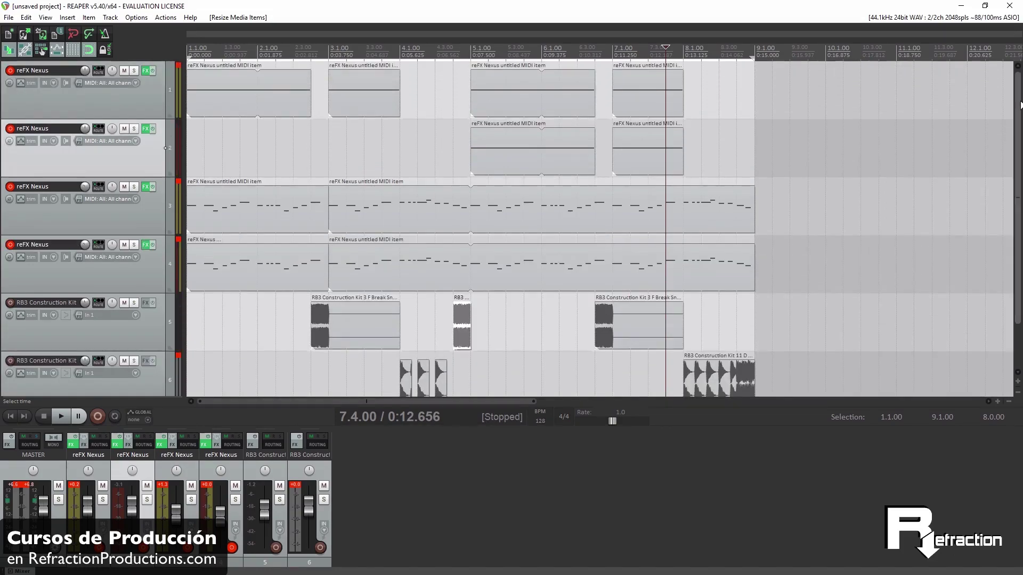